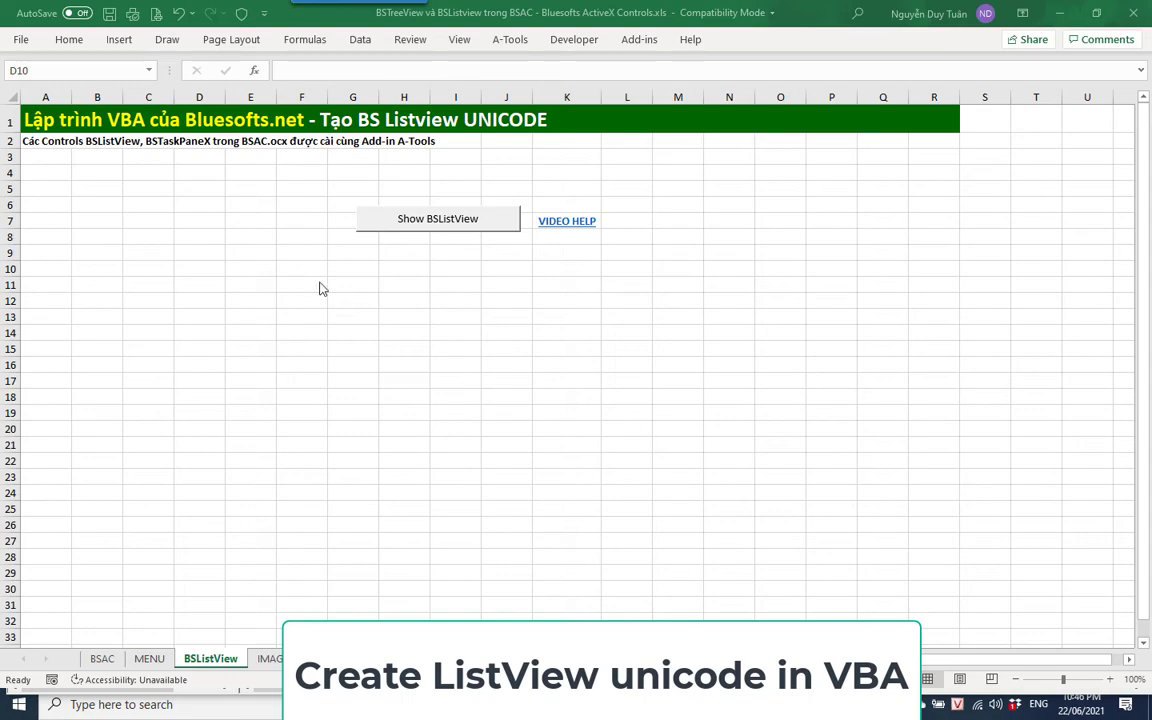
# Open the grouped invoice list and tick invoices X4289, X4290, X4291 and X4292
pyautogui.click(417, 226)
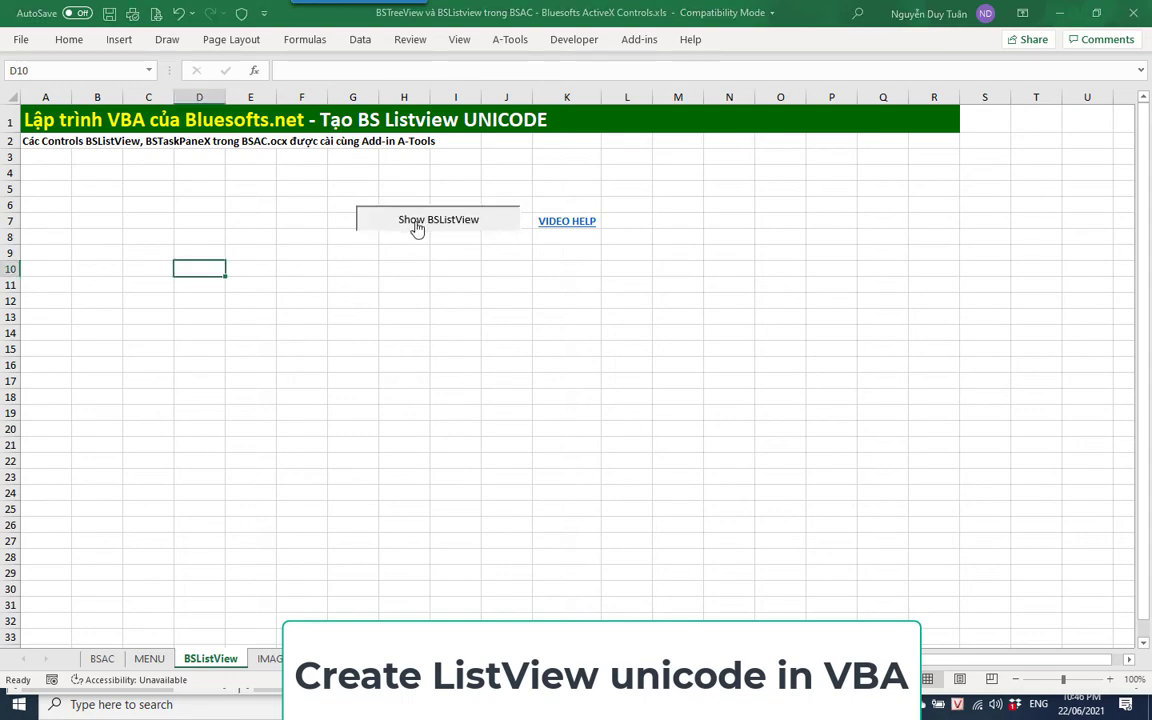
pyautogui.click(186, 245)
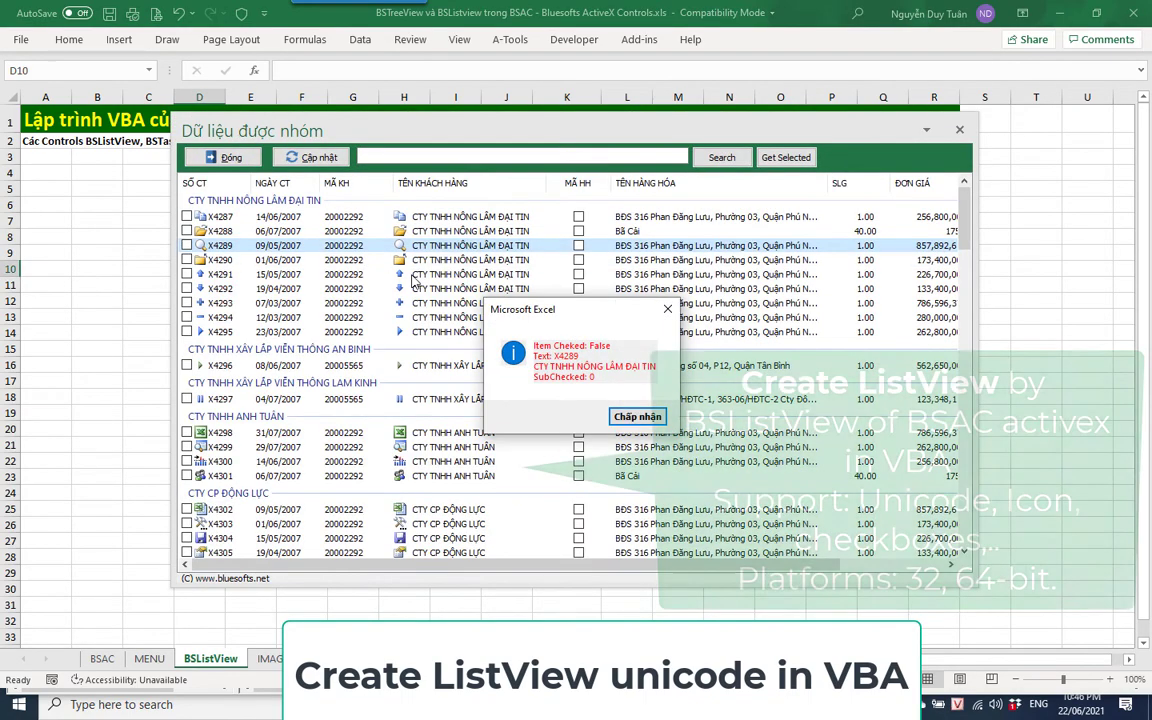
pyautogui.click(625, 411)
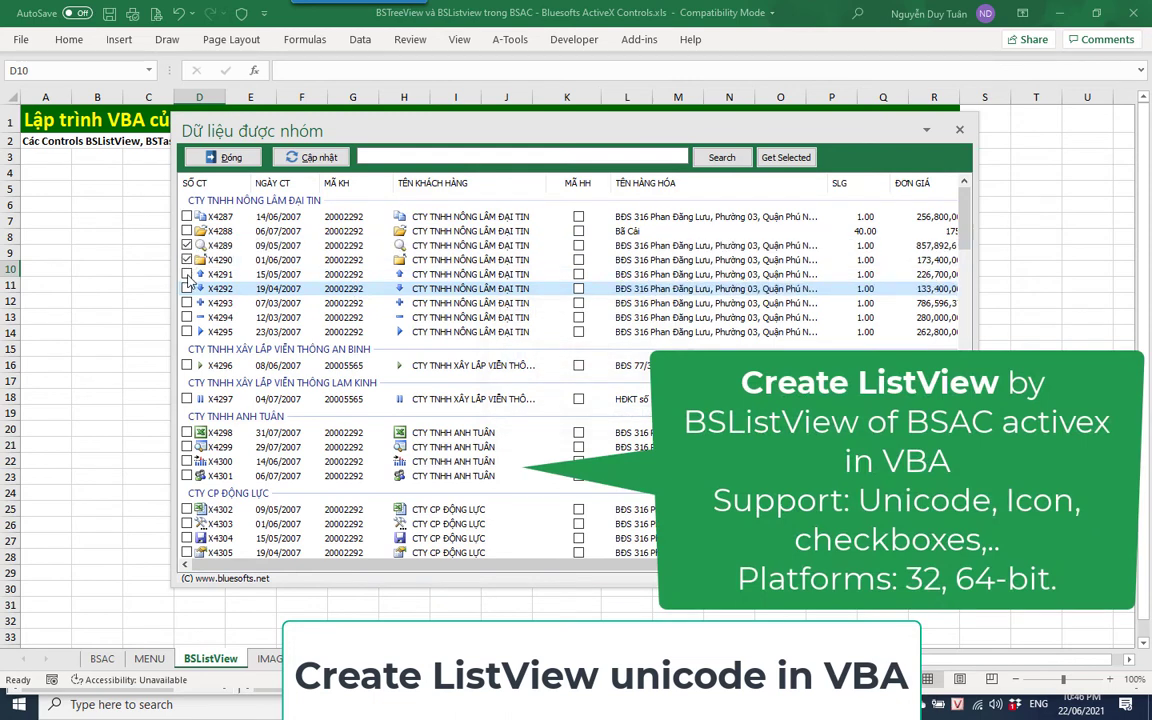
pyautogui.click(186, 288)
pyautogui.click(628, 411)
# Tick the item-code boxes of invoices X4293 and X4294, dismissing each information message
pyautogui.click(578, 302)
pyautogui.press('Return')
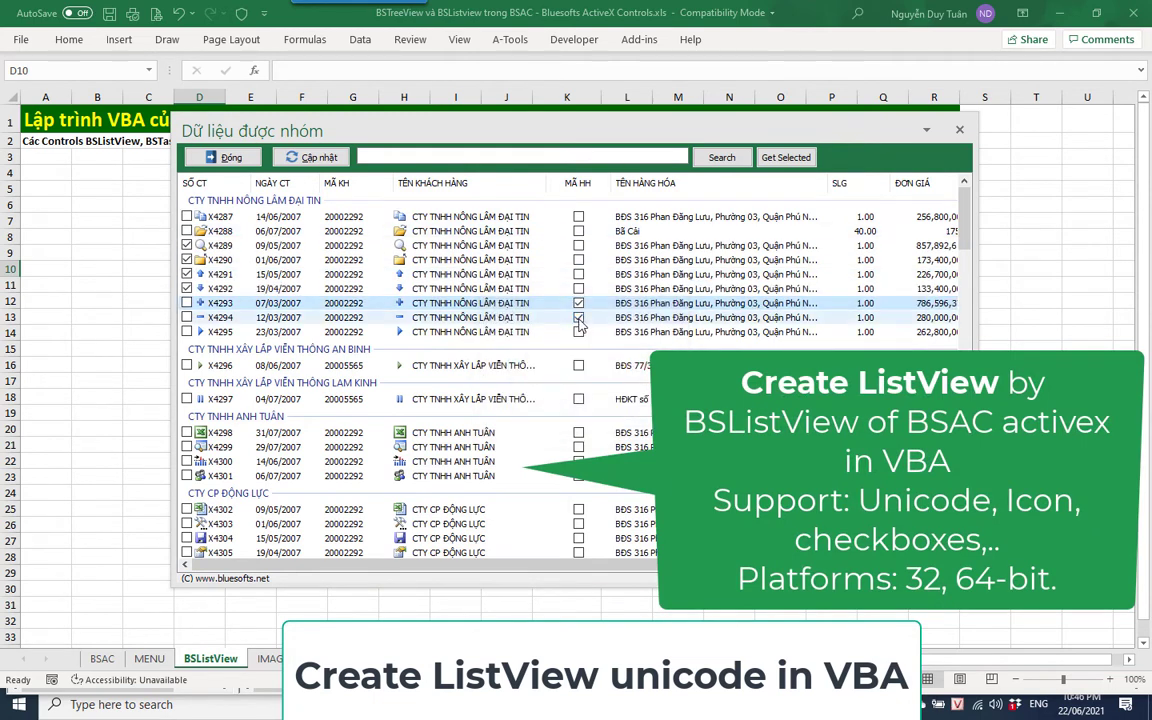
pyautogui.click(578, 317)
pyautogui.press('Return')
# Browse the invoice rows, viewing X4292's details and selecting X4294's row
pyautogui.press('Up')
pyautogui.press('Up')
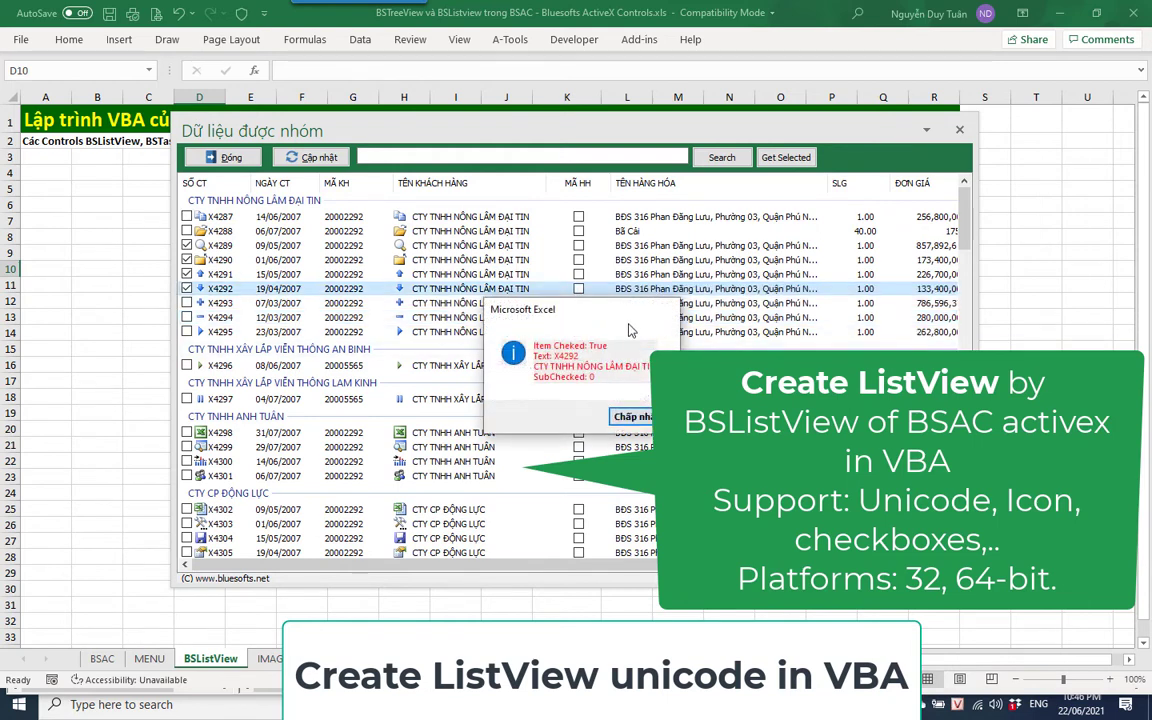
pyautogui.press('Return')
pyautogui.press('space')
pyautogui.click(640, 417)
pyautogui.press('Up')
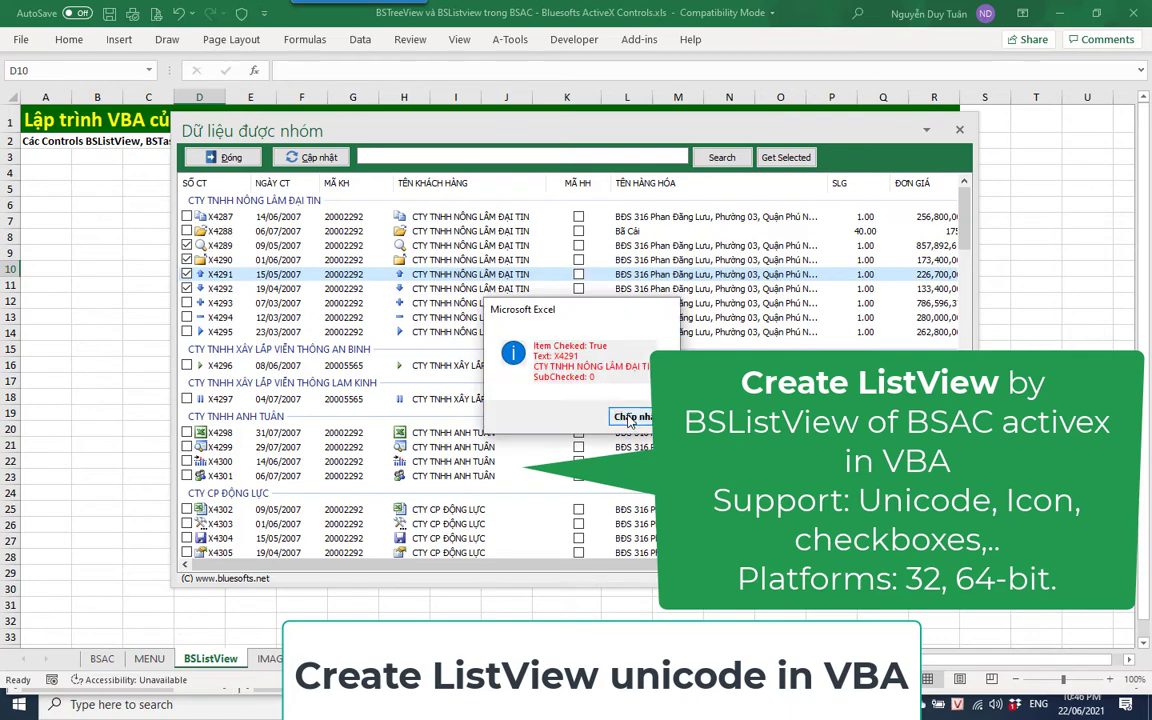
pyautogui.press('Return')
pyautogui.click(648, 320)
pyautogui.press('Return')
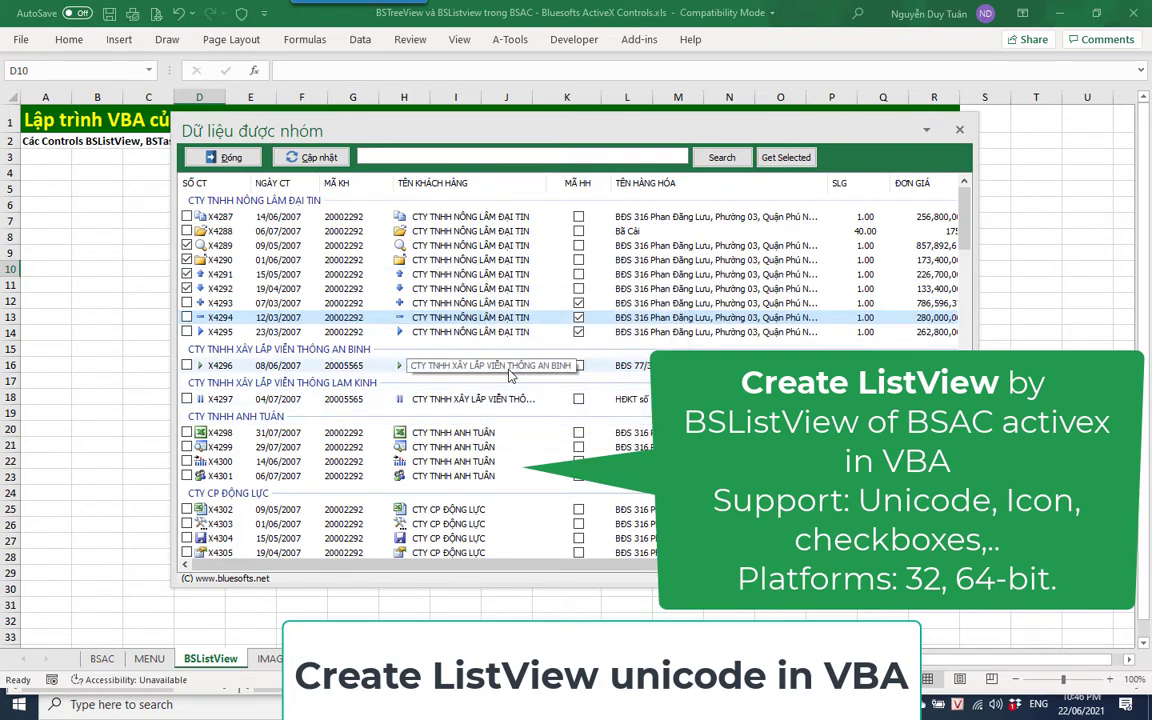
pyautogui.scroll(-10, 510, 375)
pyautogui.scroll(4, 510, 375)
pyautogui.scroll(4, 510, 375)
pyautogui.scroll(3, 510, 375)
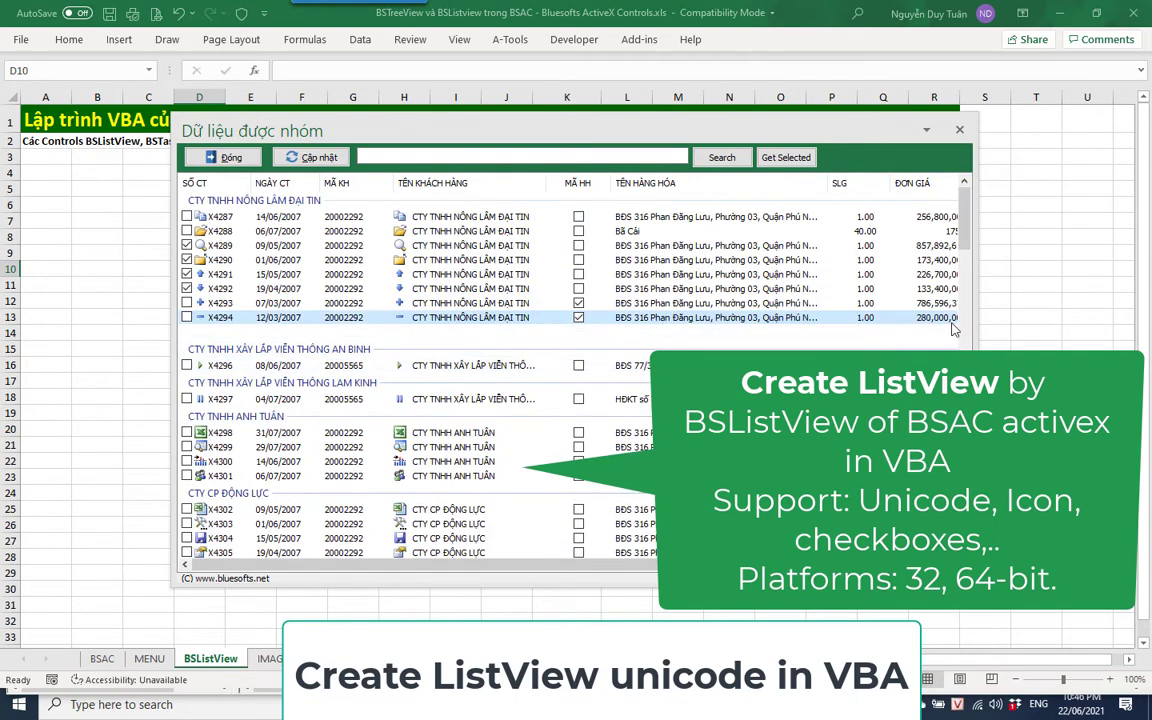
# Narrow the goods-name and customer-name columns and collapse the NÔNG LÂM ĐẠI TIN, ANH TUẤN and CP ĐỘNG LỰC groups
pyautogui.moveTo(795, 188); pyautogui.dragTo(725, 188)
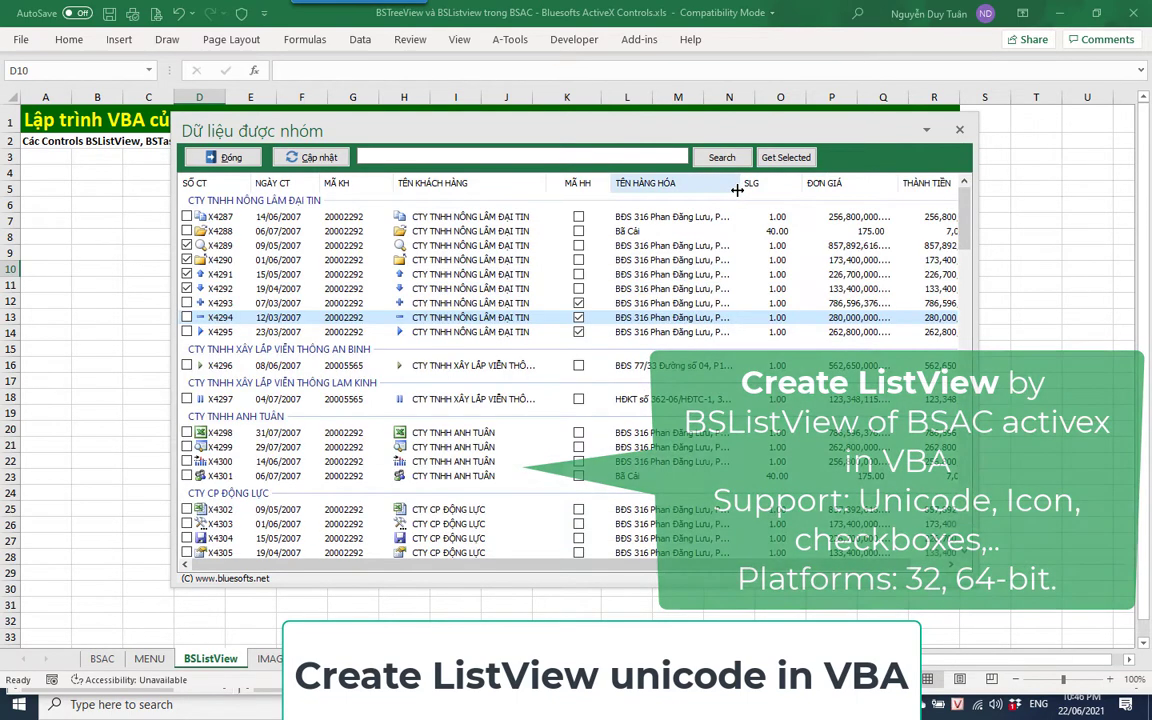
pyautogui.moveTo(545, 188); pyautogui.dragTo(468, 189)
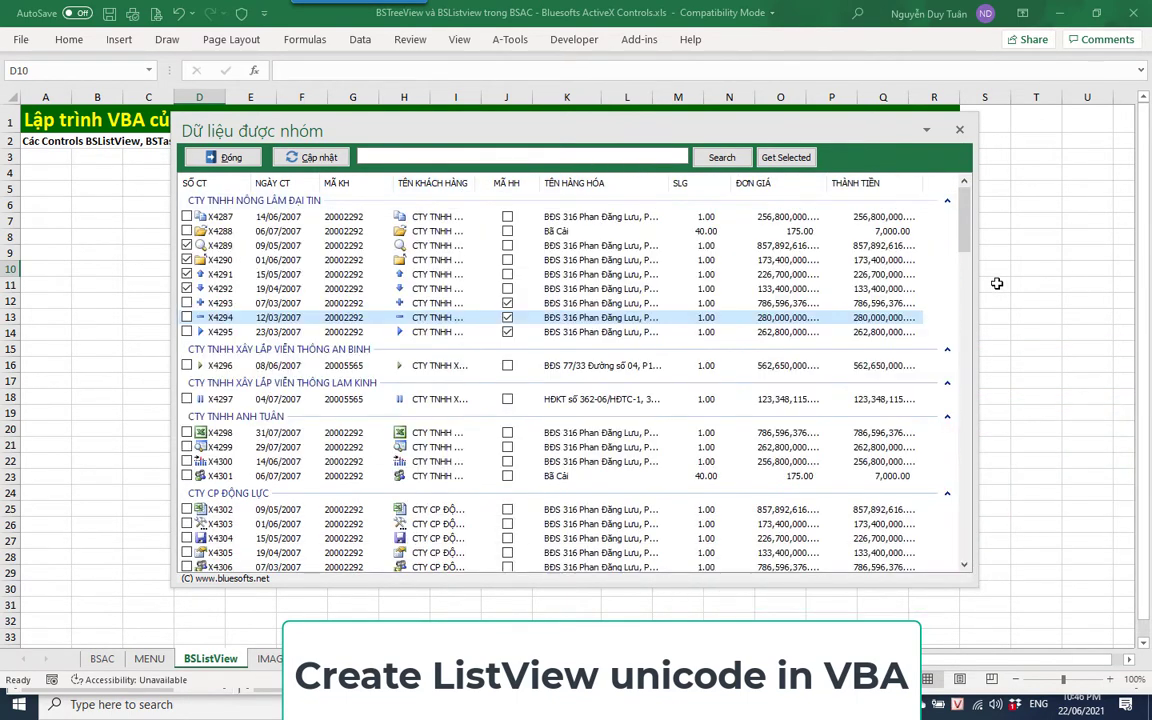
pyautogui.click(947, 202)
pyautogui.click(947, 285)
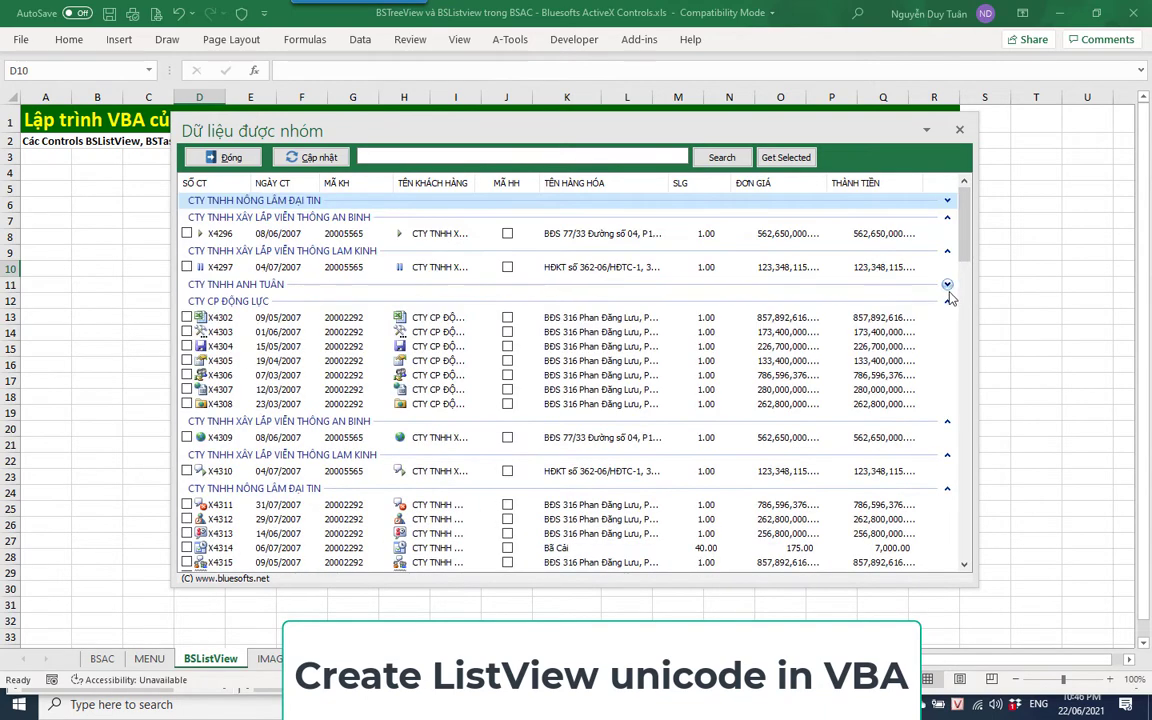
pyautogui.click(947, 301)
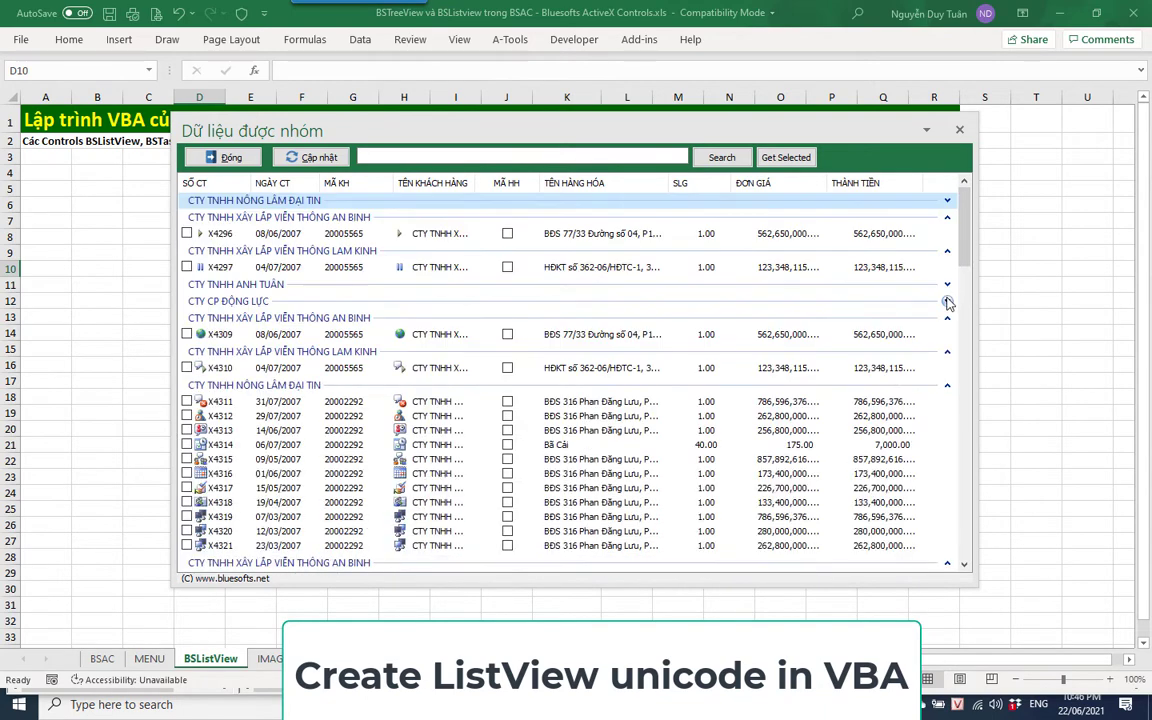
# Select the invoice rows X4312 through X4319
pyautogui.click(607, 415)
pyautogui.press('Return')
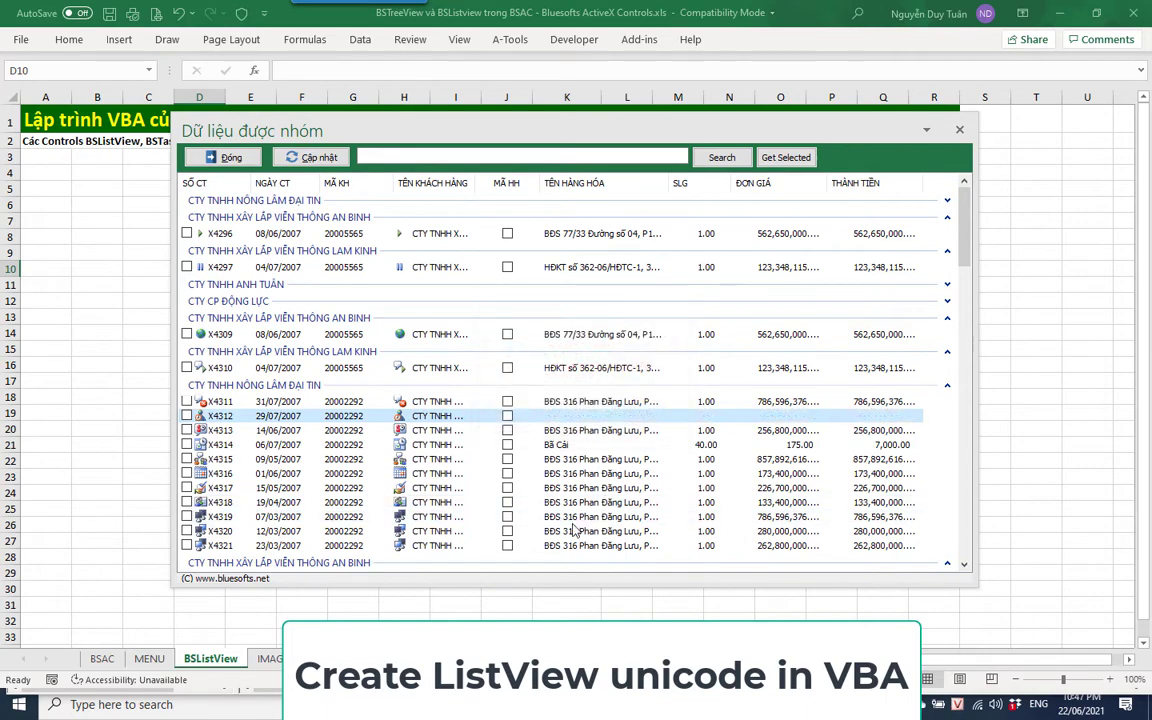
pyautogui.keyDown('shift'); pyautogui.click(607, 516); pyautogui.keyUp('shift')
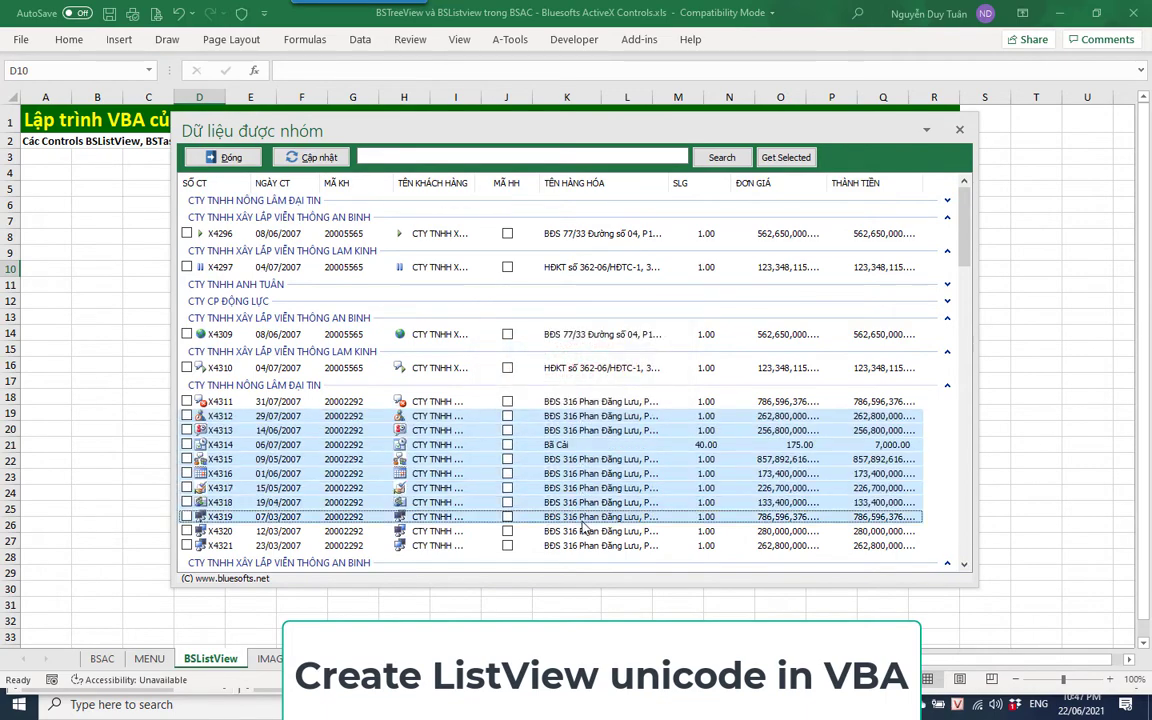
# Copy the eight selected invoices to the worksheet, then clear them from A1:I8
pyautogui.click(778, 160)
pyautogui.click(612, 478)
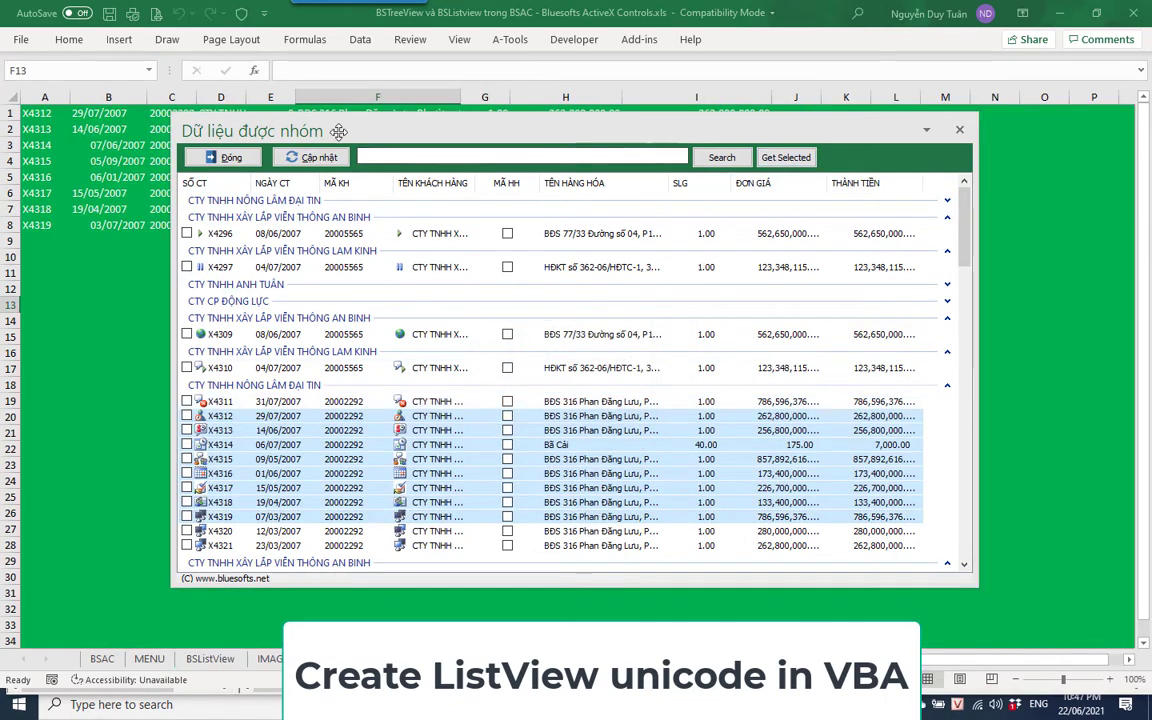
pyautogui.moveTo(40, 110); pyautogui.dragTo(731, 229)
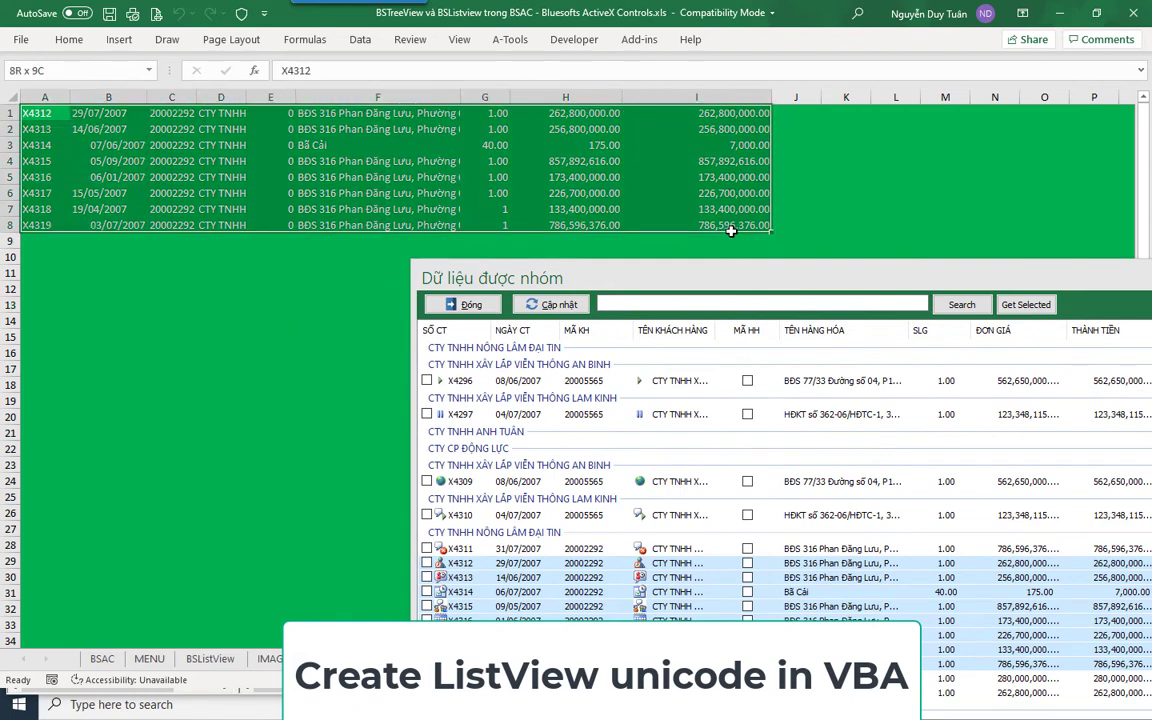
pyautogui.press('Delete')
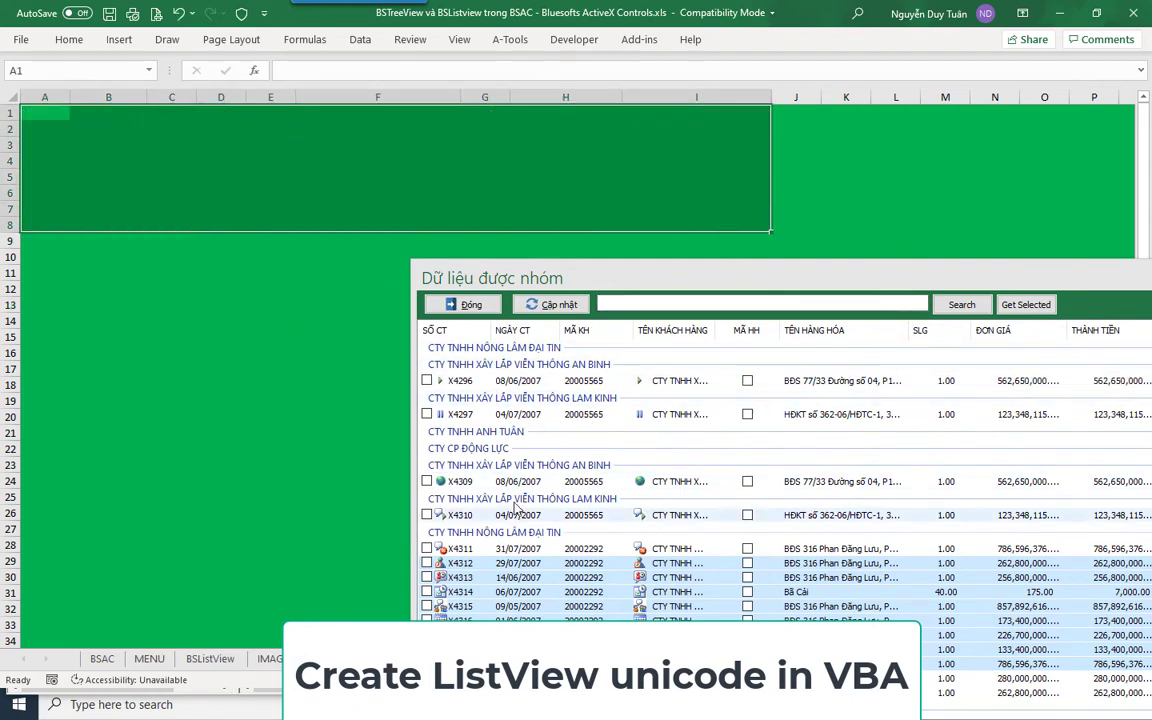
# Select invoices X4311–X4313, copy those three onto the sheet, and move the form aside
pyautogui.click(462, 548)
pyautogui.press('Return')
pyautogui.keyDown('shift'); pyautogui.click(513, 578); pyautogui.keyUp('shift')
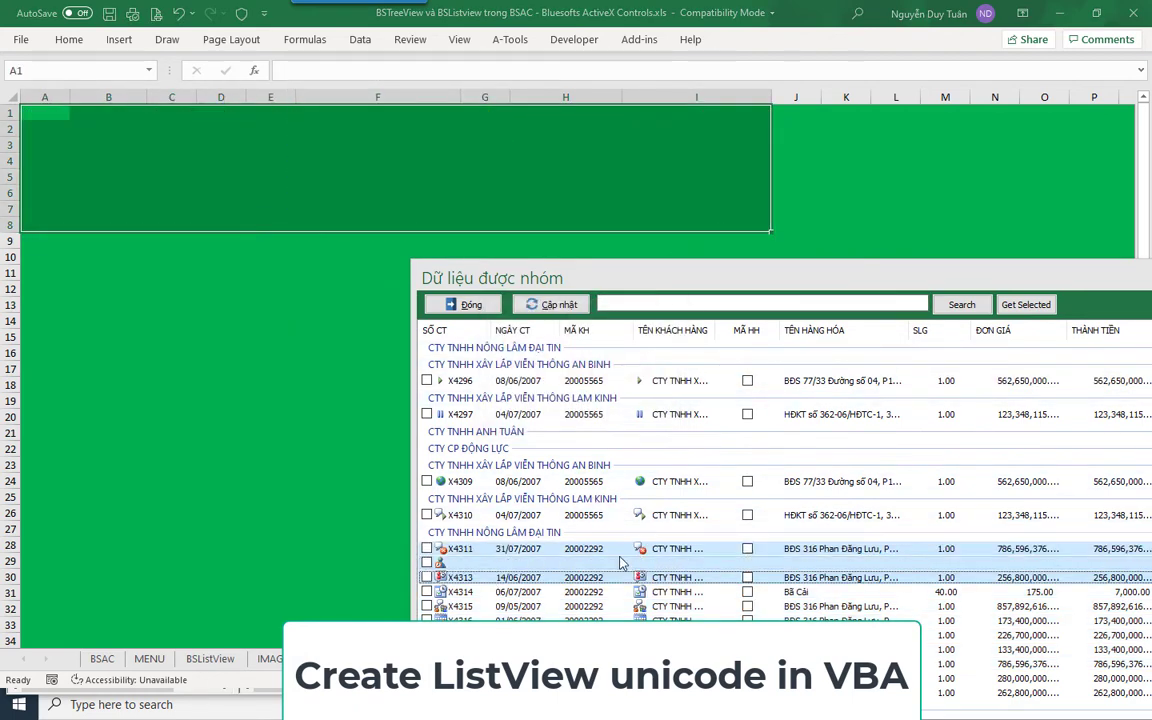
pyautogui.click(1027, 306)
pyautogui.click(609, 406)
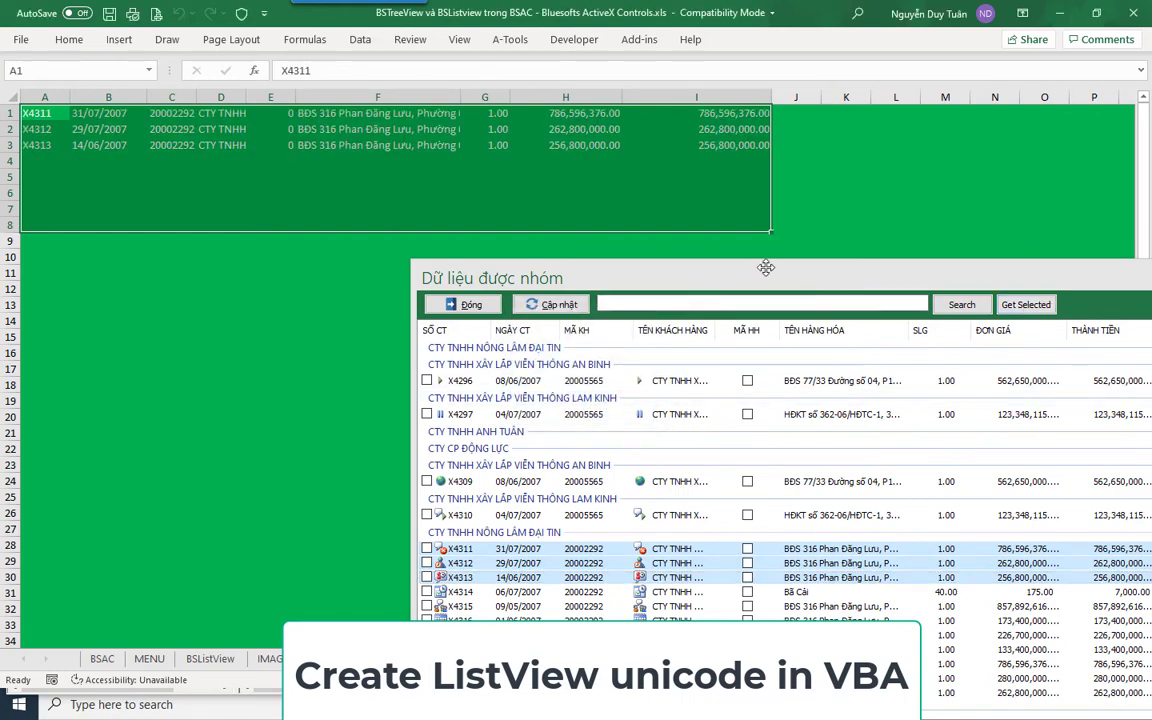
pyautogui.moveTo(763, 266); pyautogui.dragTo(479, 128)
# Close the invoice form and open the VBA editor from the Developer tab
pyautogui.click(183, 166)
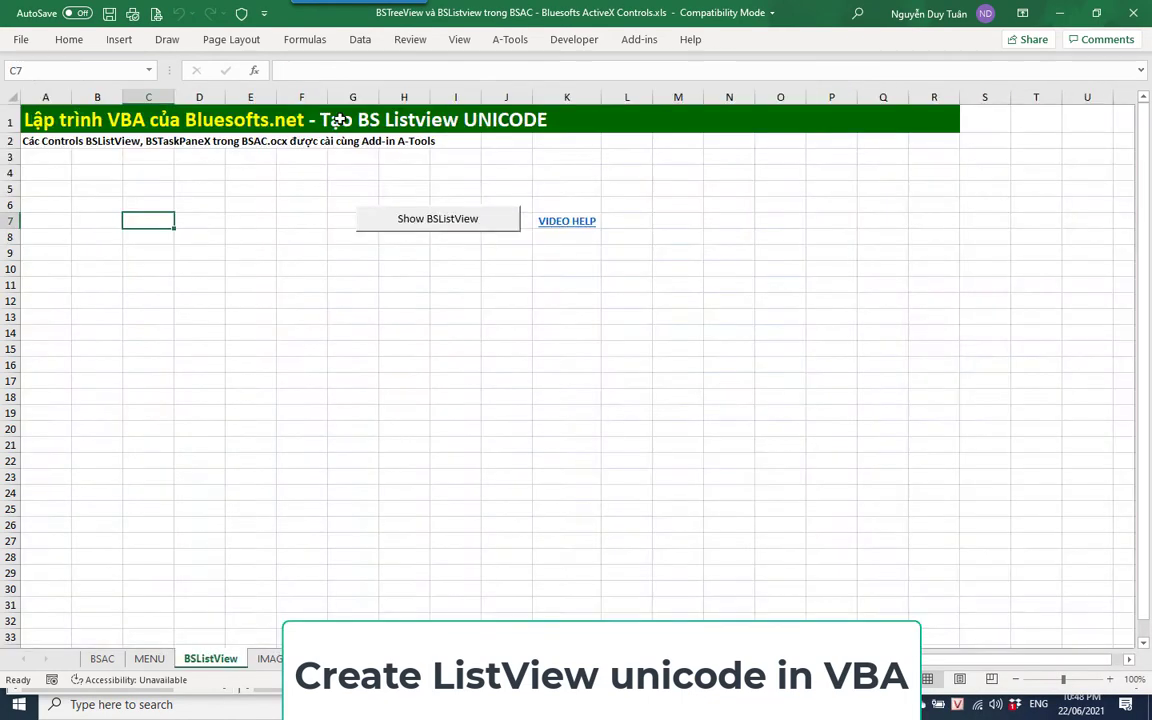
pyautogui.click(565, 39)
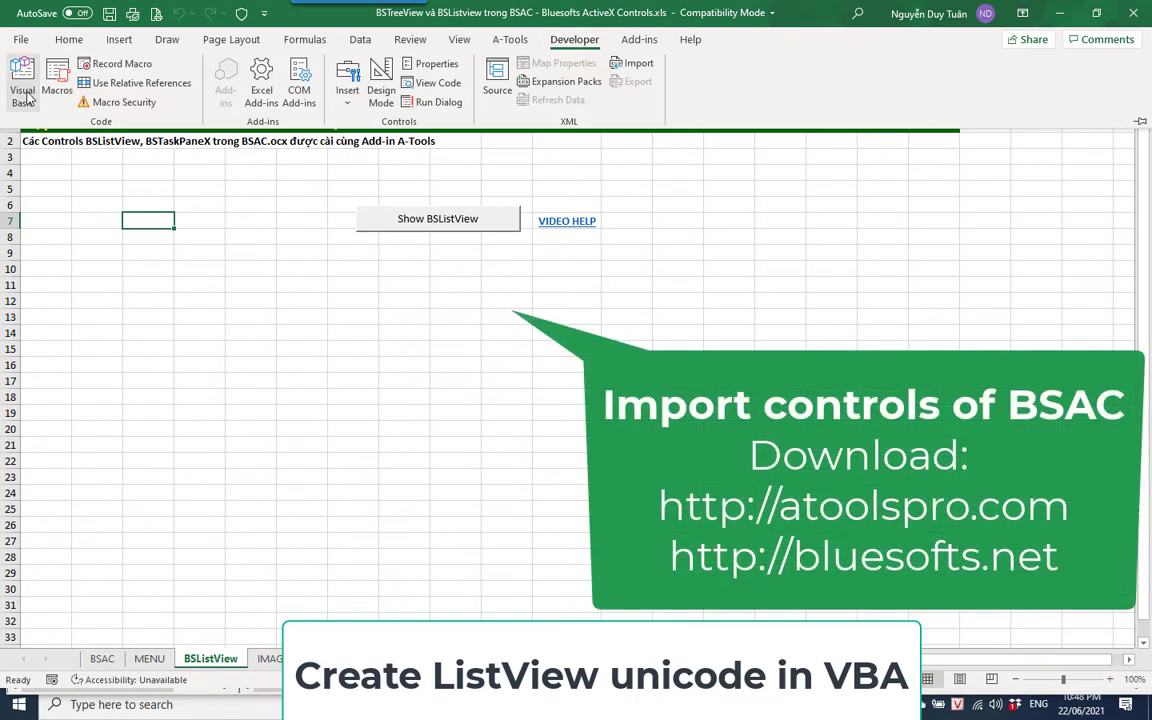
pyautogui.click(30, 97)
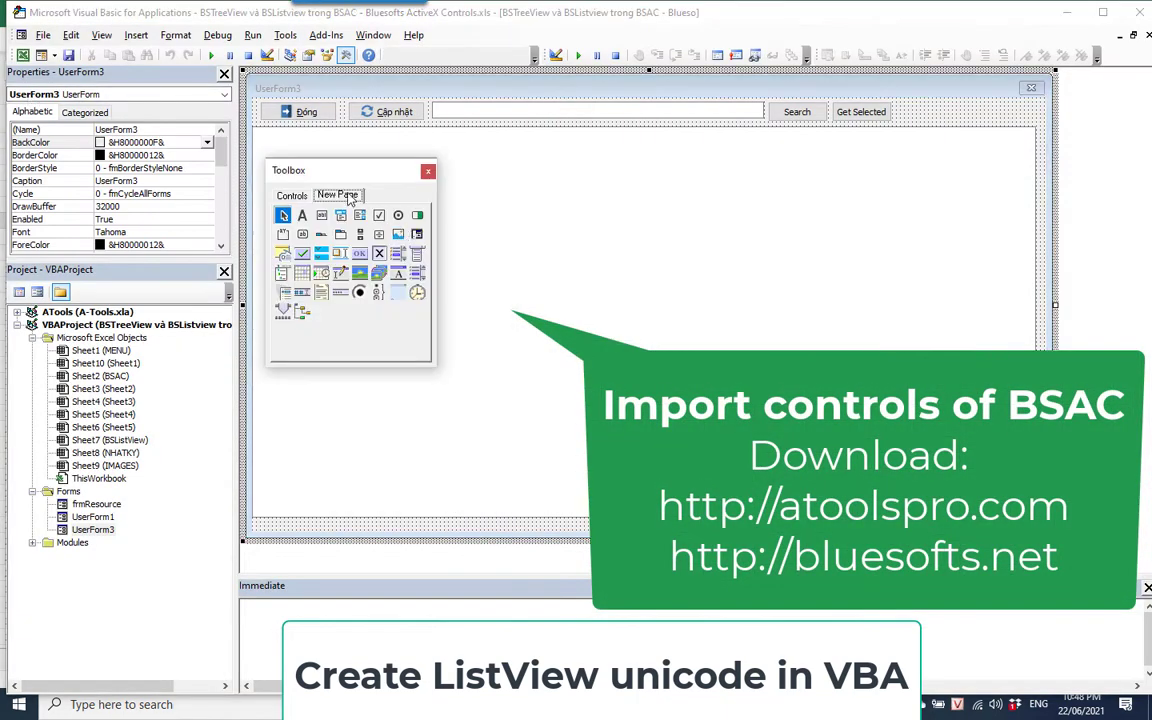
# Import ImportToToolbox.pag as a new Toolbox page of BSAC controls
pyautogui.rightClick(351, 199)
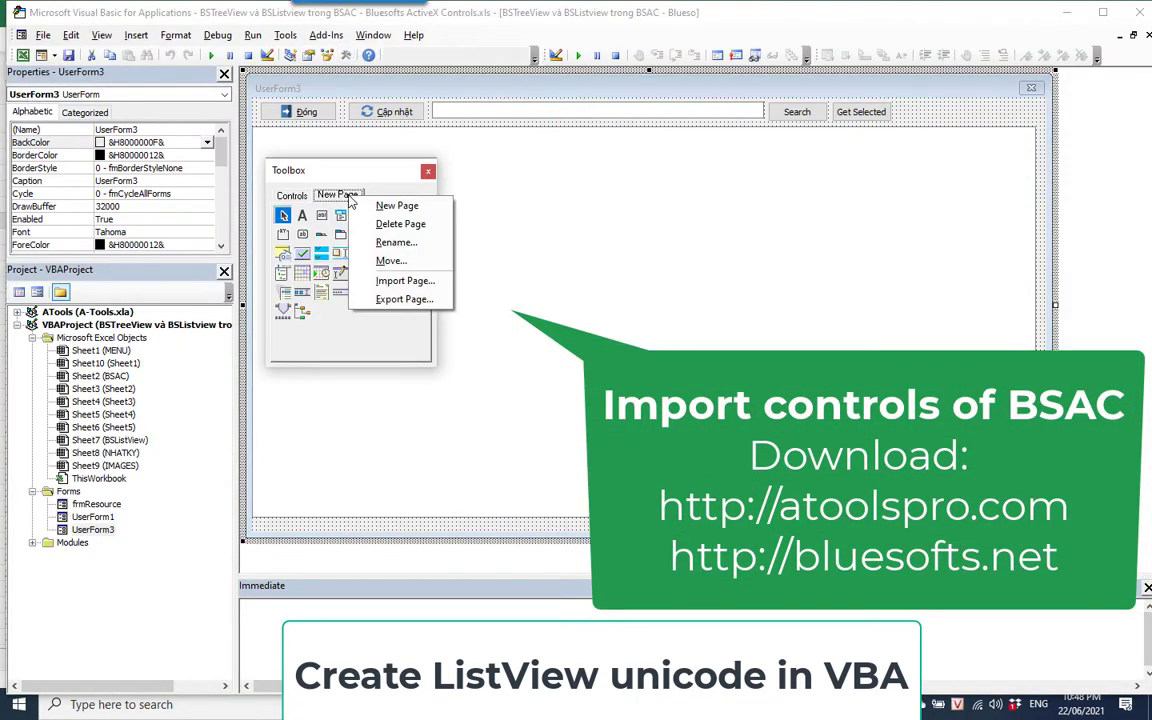
pyautogui.click(442, 285)
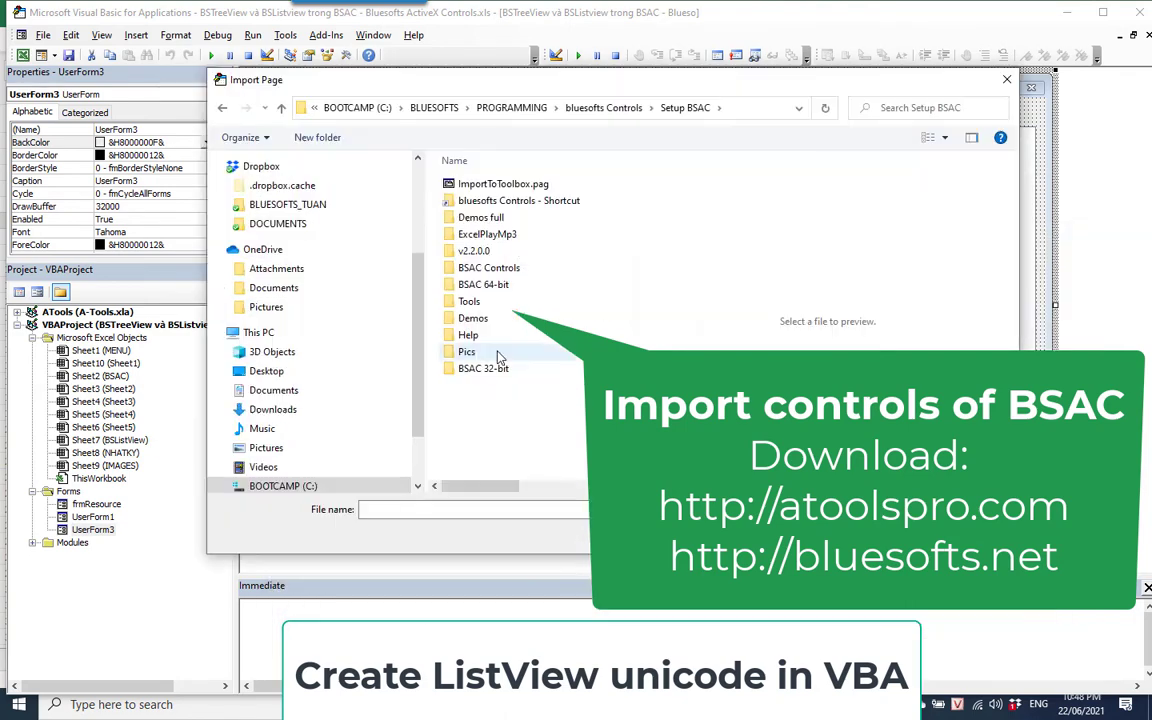
pyautogui.click(476, 188)
pyautogui.doubleClick(476, 188)
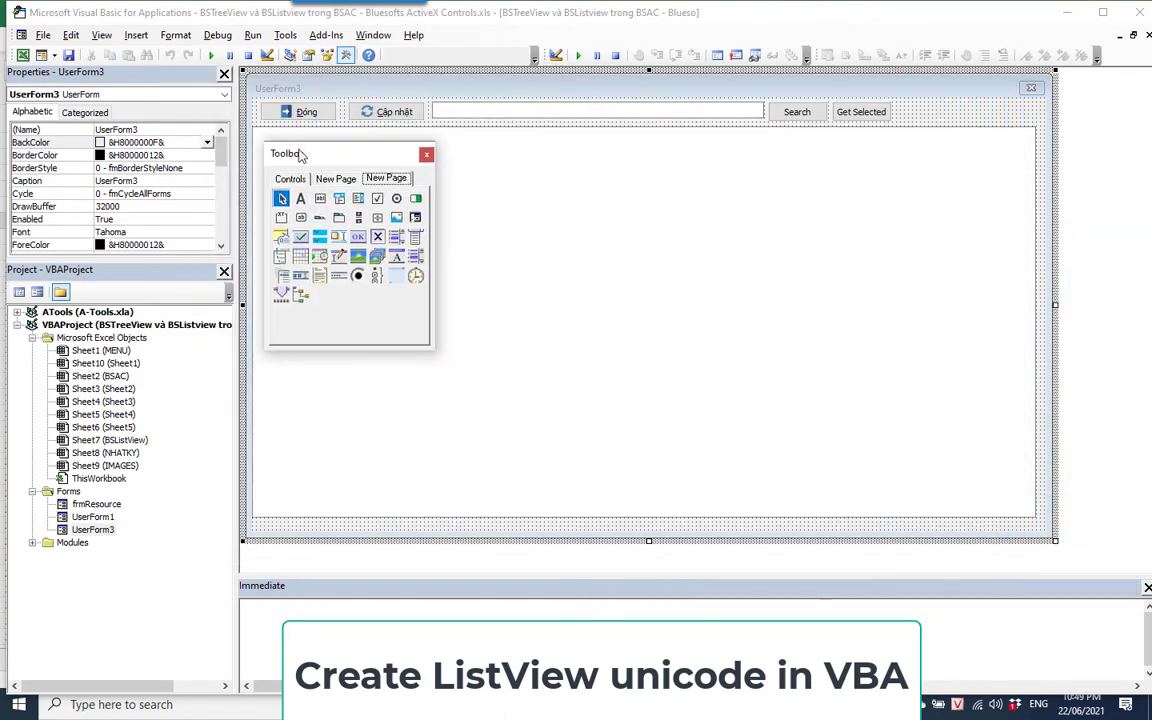
# Place a BSListView on UserForm3 and switch to the form's code
pyautogui.click(283, 276)
pyautogui.click(500, 214)
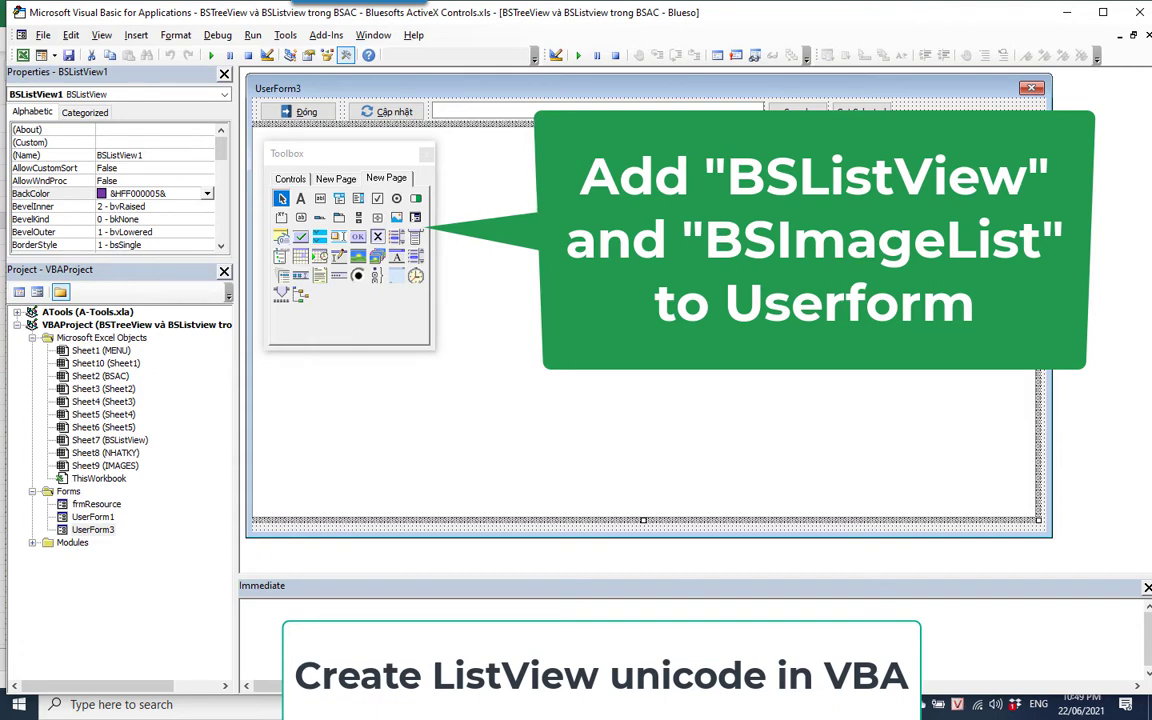
pyautogui.press('F7')
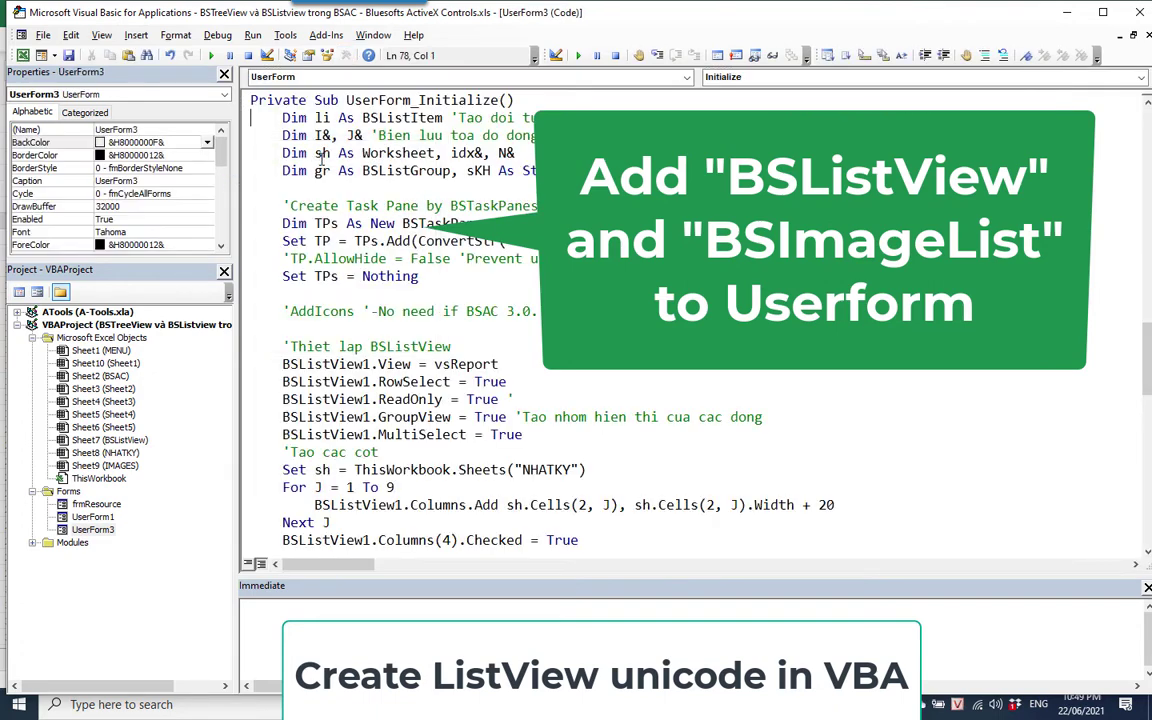
pyautogui.hotkey('shift', 'Down')
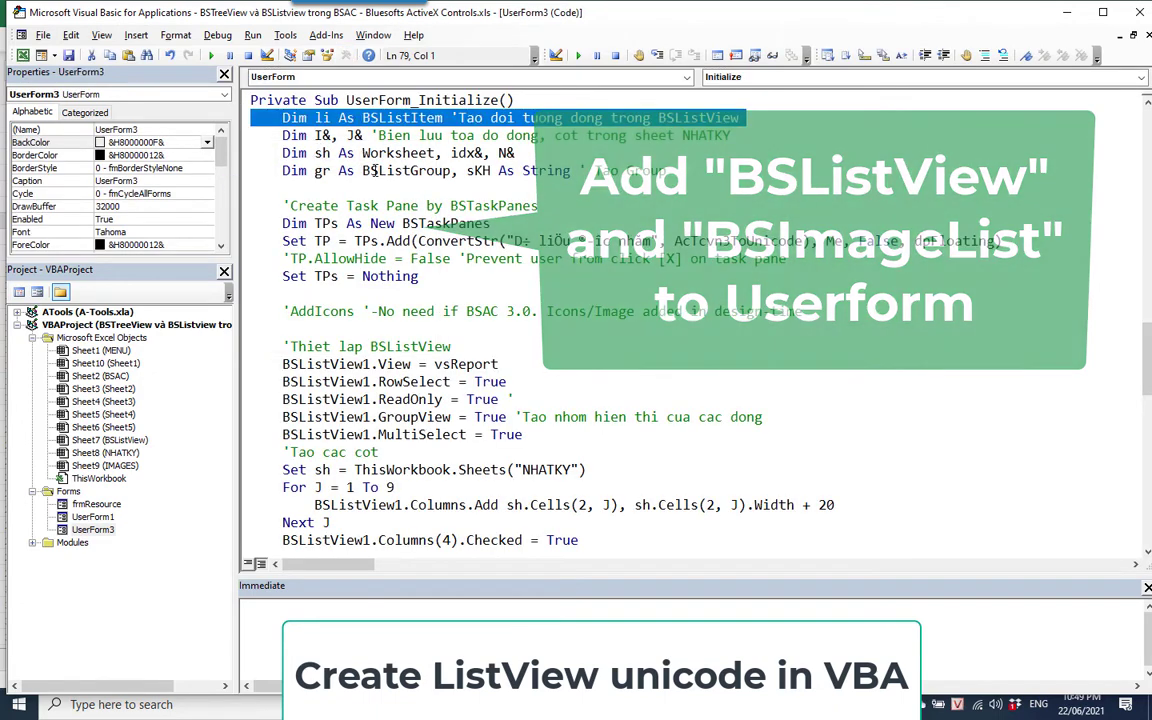
pyautogui.hotkey('shift', 'Down')
pyautogui.hotkey('shift', 'Down')
pyautogui.hotkey('shift', 'Down')
pyautogui.press('Down')
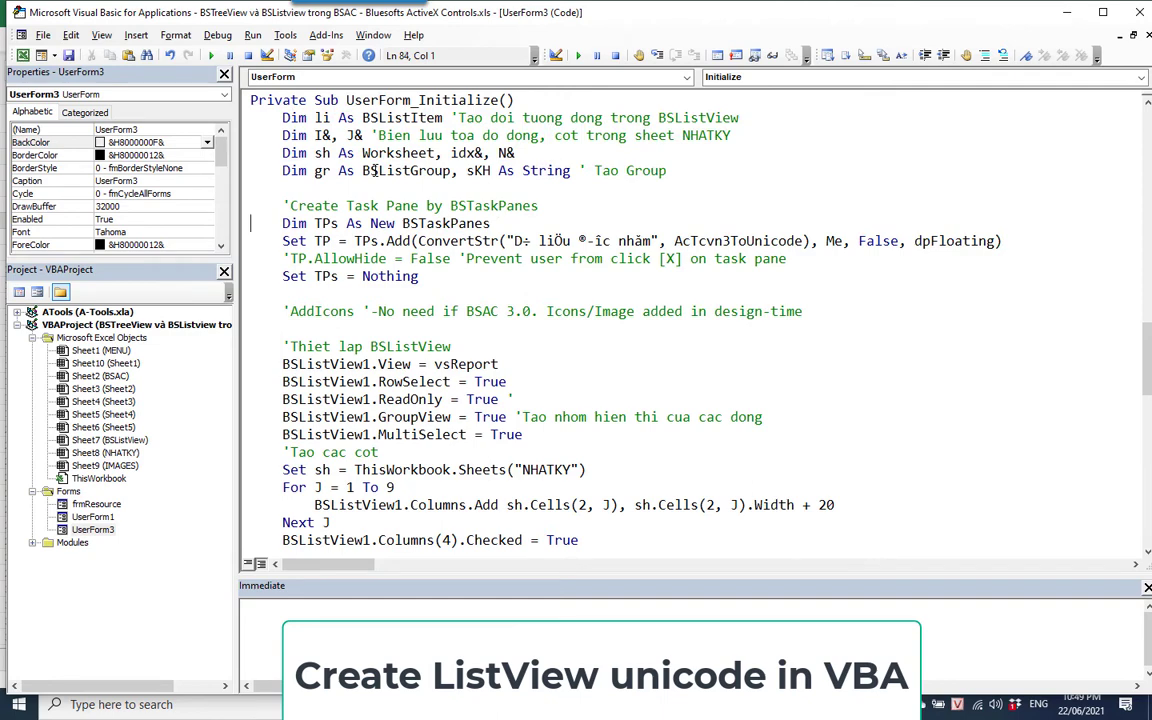
pyautogui.hotkey('shift', 'Down')
pyautogui.hotkey('shift', 'Down')
pyautogui.hotkey('shift', 'Down')
pyautogui.hotkey('shift', 'Down')
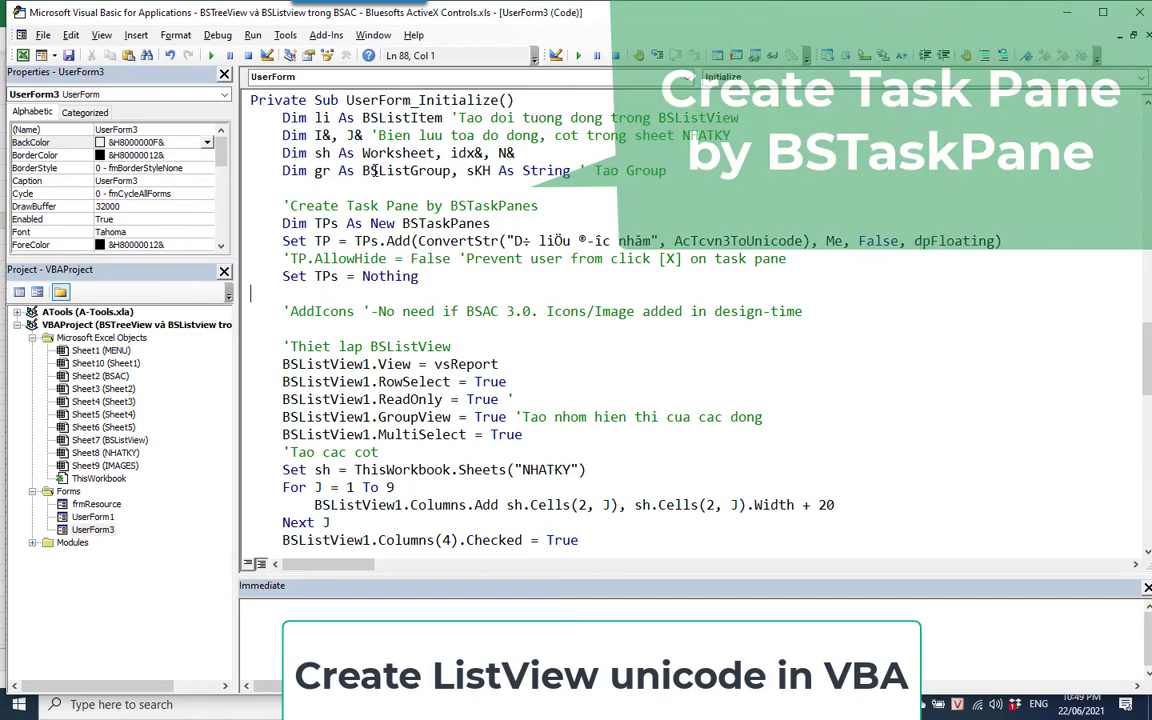
pyautogui.hotkey('shift', 'Down')
pyautogui.hotkey('shift', 'Down')
pyautogui.hotkey('shift', 'Down')
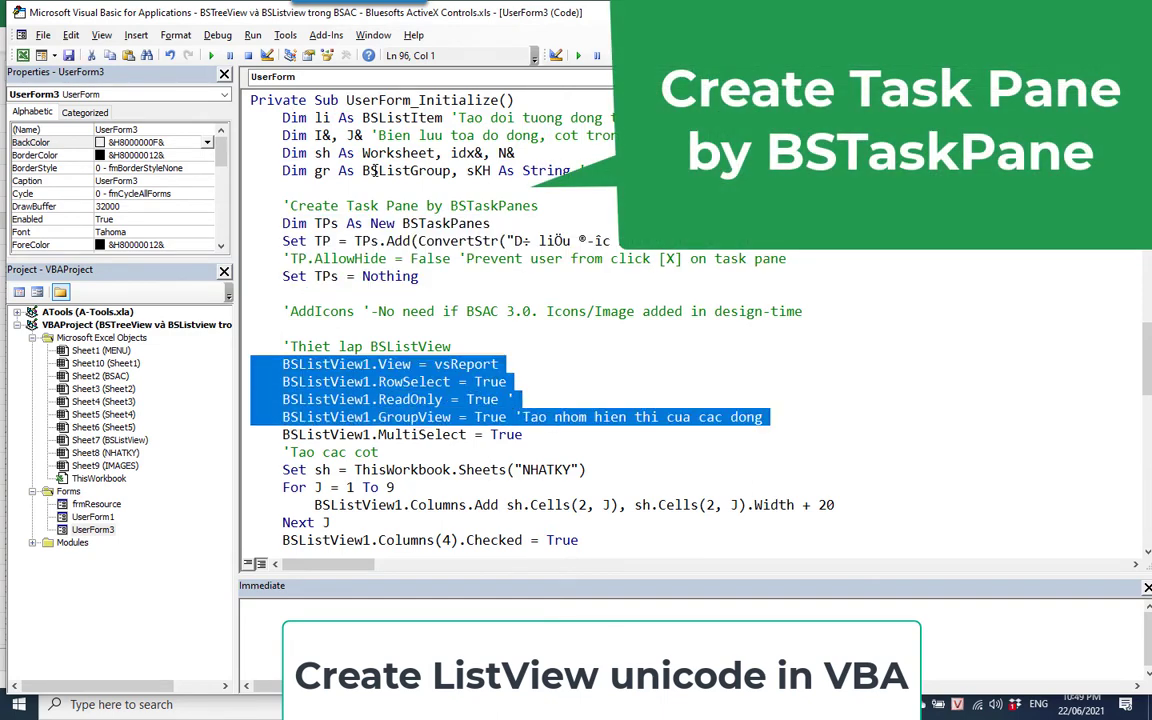
pyautogui.press('Down')
pyautogui.press('Down')
pyautogui.press('Down')
pyautogui.press('Down')
pyautogui.press('Down')
pyautogui.press('Down')
pyautogui.press('Down')
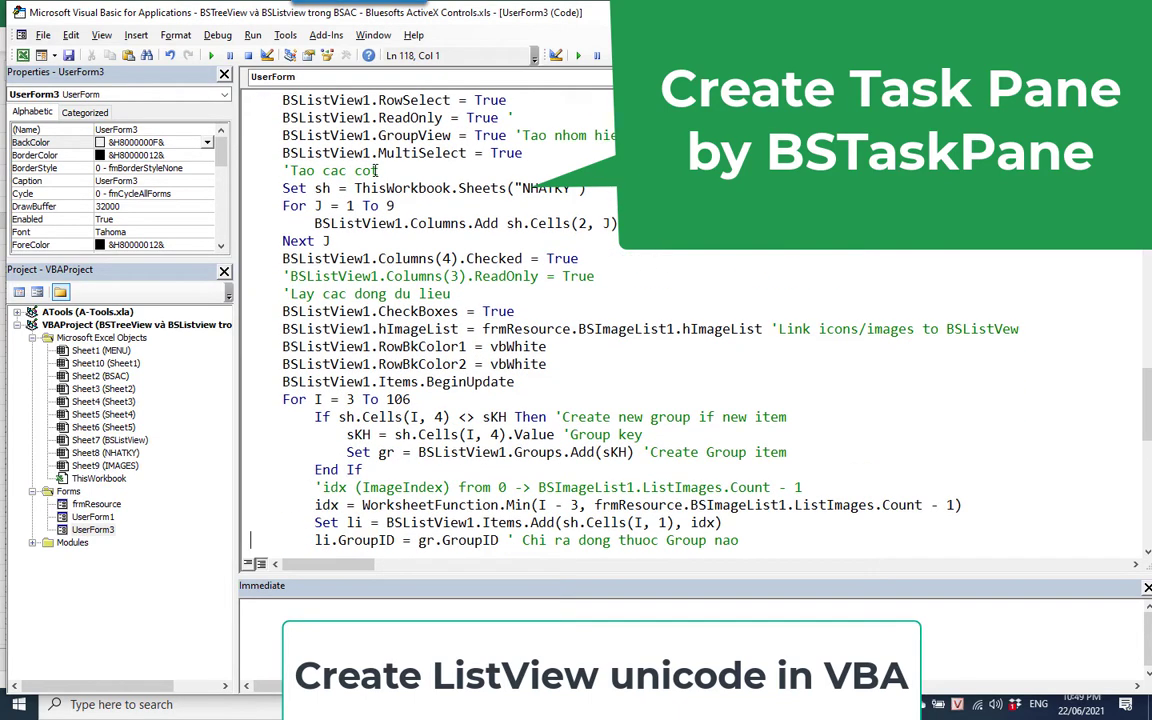
pyautogui.moveTo(283, 171); pyautogui.dragTo(330, 241)
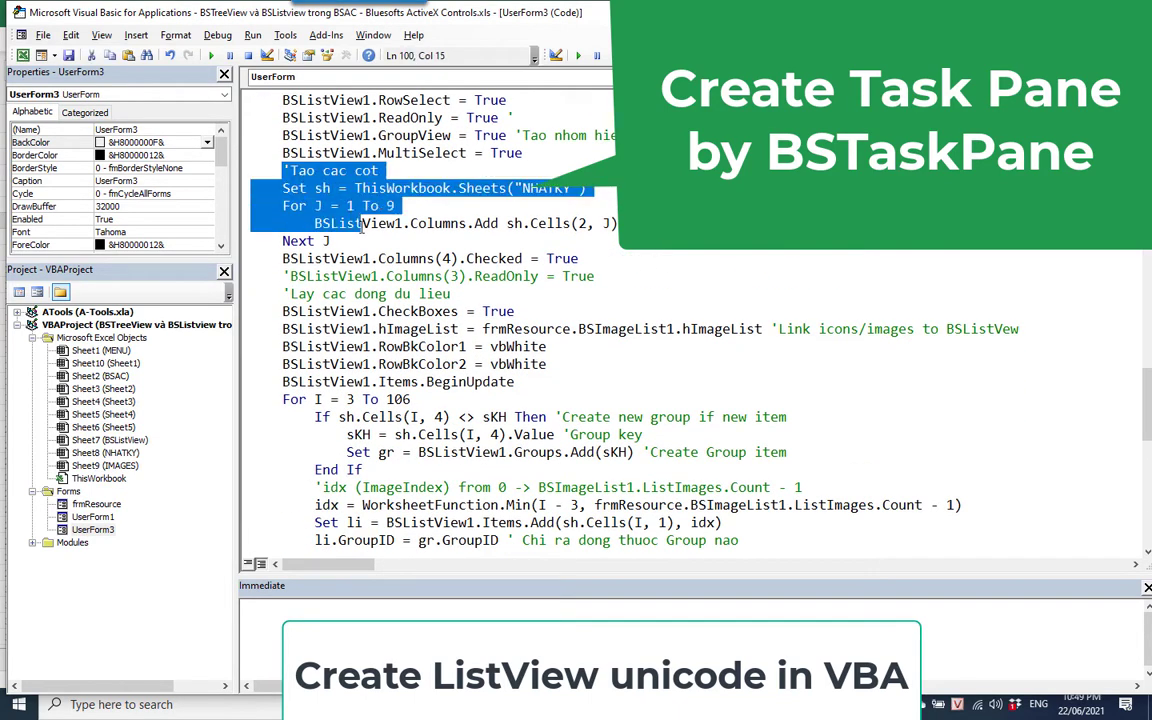
pyautogui.rightClick(274, 311)
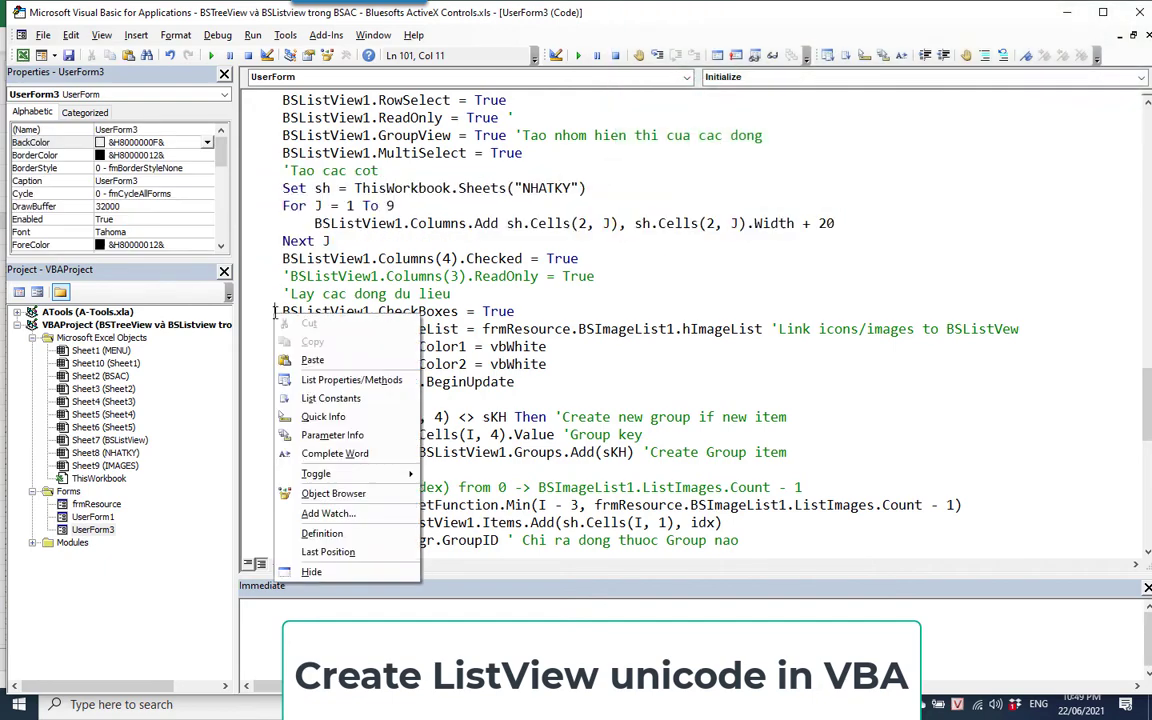
pyautogui.click(533, 347)
pyautogui.moveTo(517, 382); pyautogui.dragTo(250, 308)
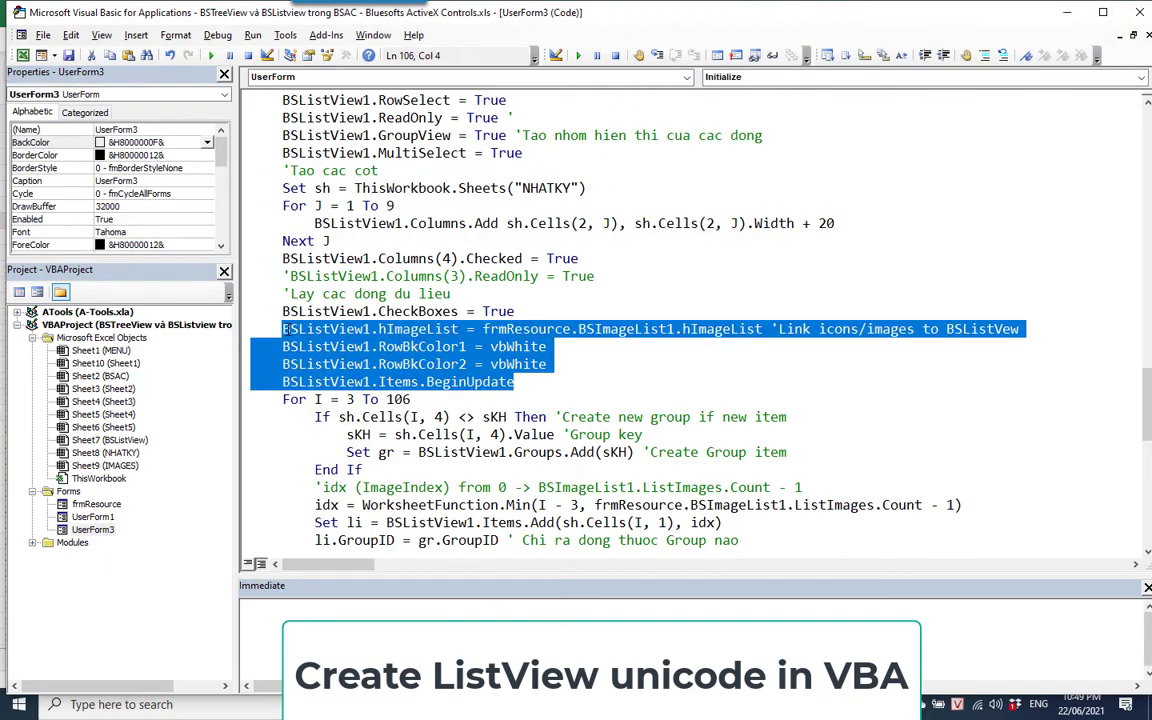
pyautogui.click(387, 399)
pyautogui.press('Down')
pyautogui.press('Down')
pyautogui.press('Down')
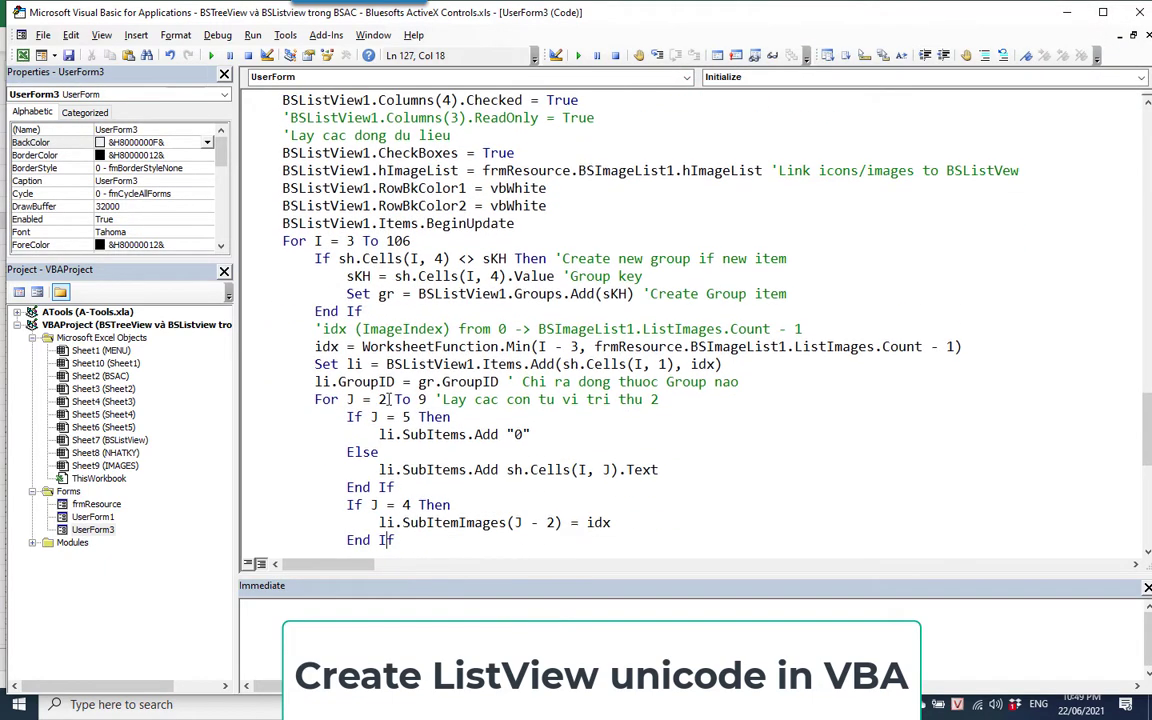
pyautogui.press('Down')
pyautogui.press('Down')
pyautogui.press('Down')
# Insert the comment 'Load all data from worksheet to BSListView' after Items.BeginUpdate
pyautogui.press('Return')
pyautogui.write("'aD")
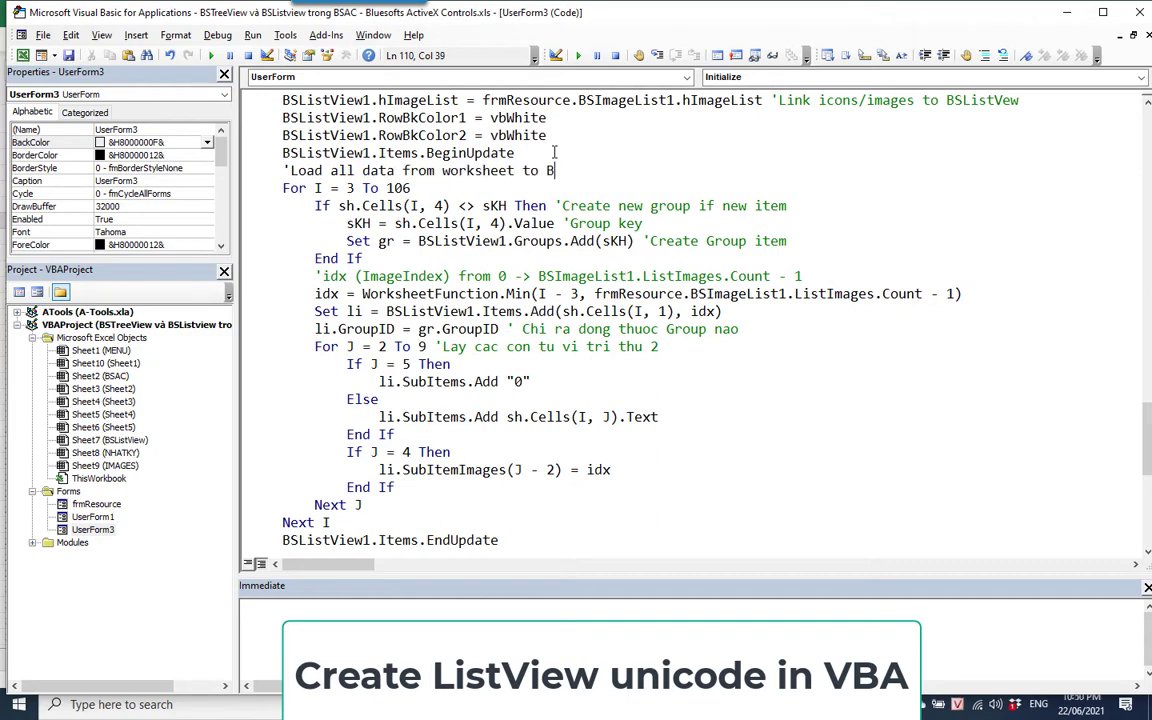
pyautogui.press('Down')
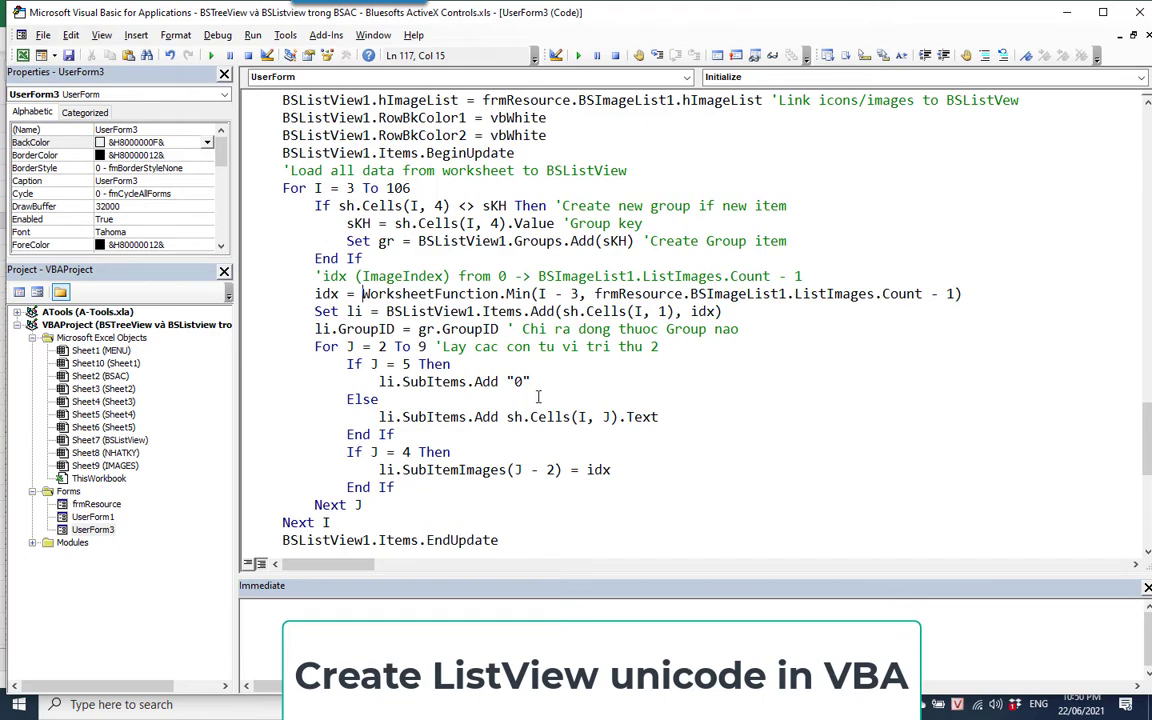
pyautogui.press('Down')
pyautogui.press('Down')
pyautogui.press('Down')
pyautogui.press('Down')
pyautogui.press('Down')
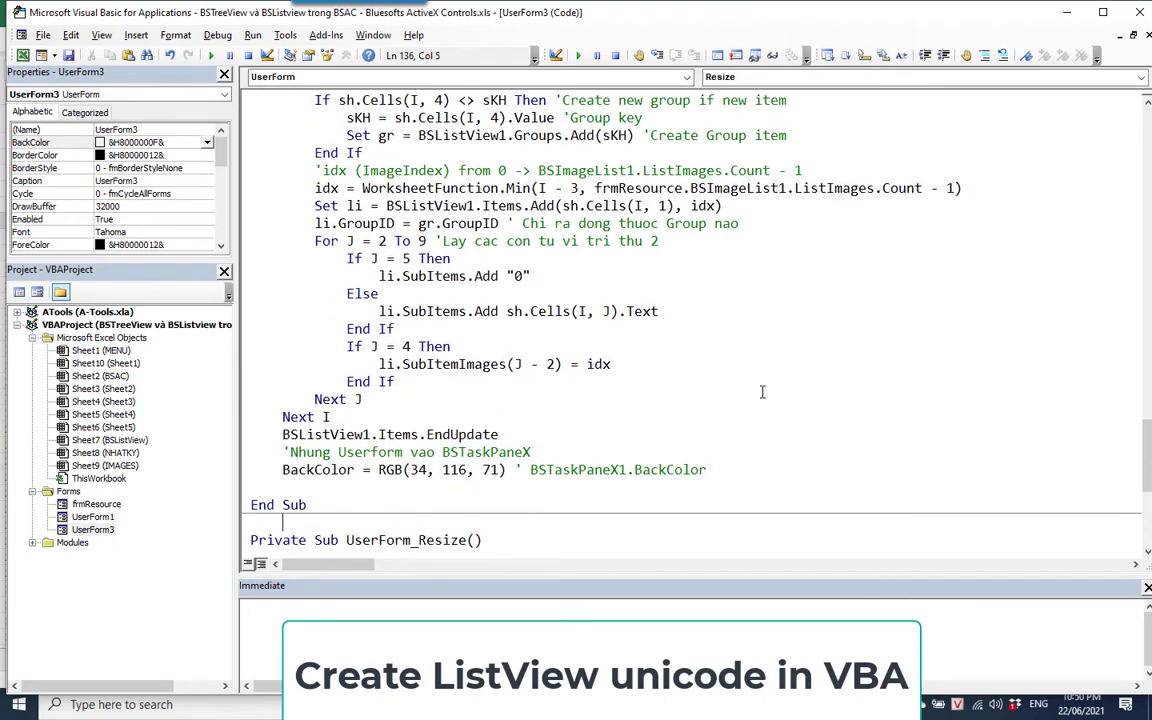
pyautogui.press('Up')
pyautogui.press('Up')
pyautogui.press('Up')
pyautogui.press('Up')
pyautogui.press('Up')
pyautogui.press('Up')
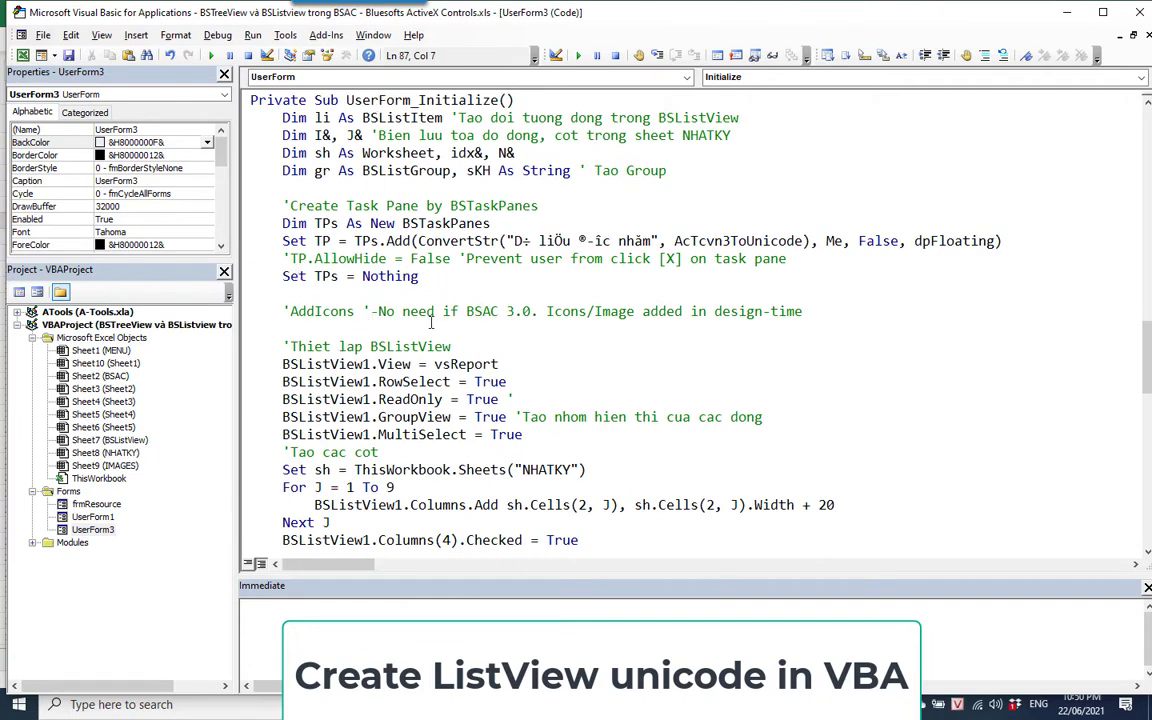
# Delete the line assigning the image list to BSListView1's hImageList
pyautogui.press('Down')
pyautogui.press('Down')
pyautogui.press('Down')
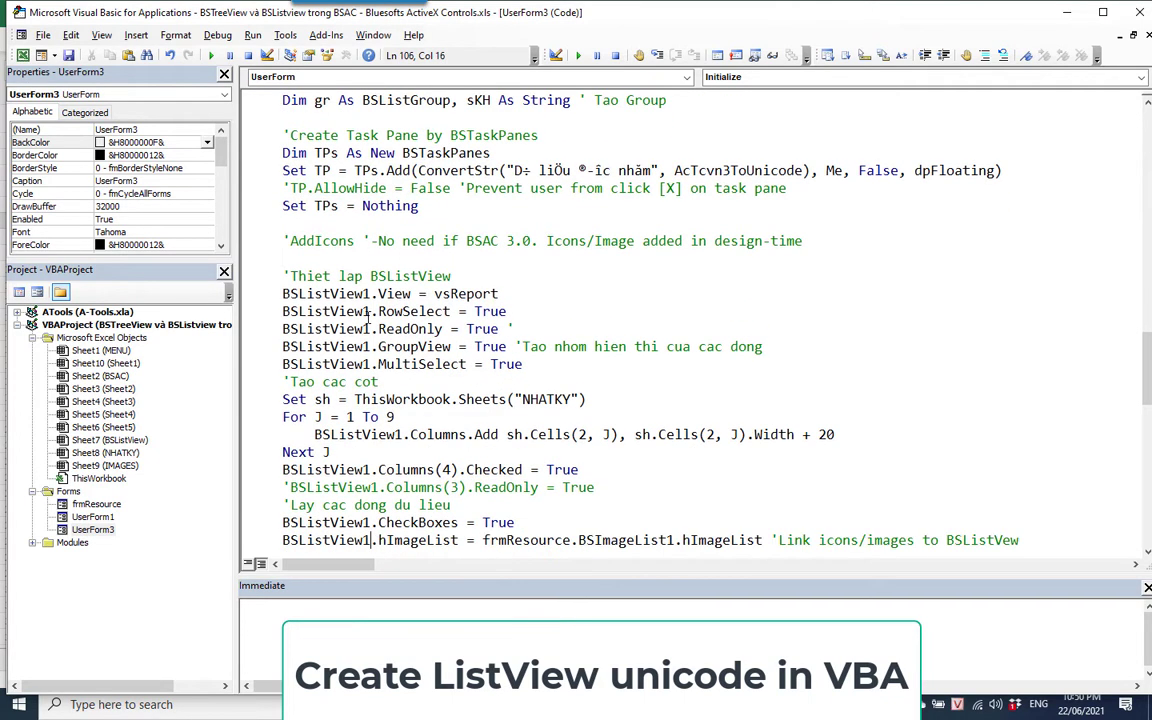
pyautogui.press('Down')
pyautogui.press('Down')
pyautogui.press('Down')
pyautogui.press('Down')
pyautogui.press('Down')
pyautogui.press('Down')
pyautogui.press('Down')
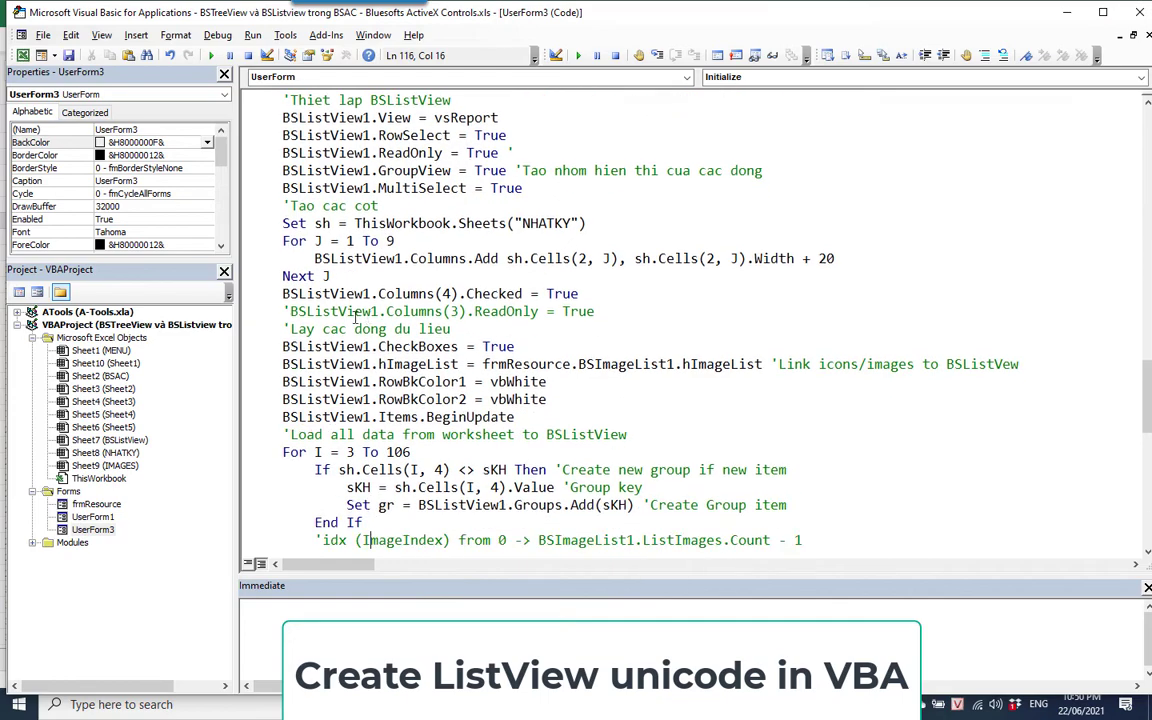
pyautogui.click(257, 366)
pyautogui.press('Delete')
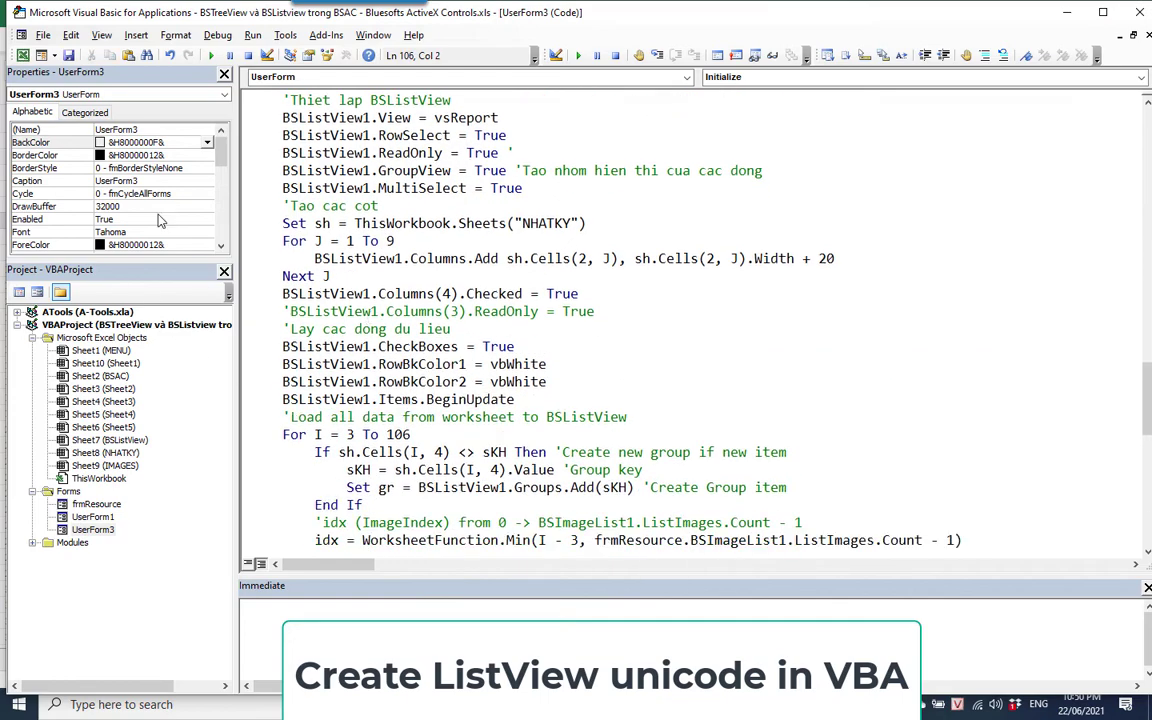
# Preview the grouped invoice form in Excel, close it, then open frmResource in the designer
pyautogui.click(22, 55)
pyautogui.click(387, 226)
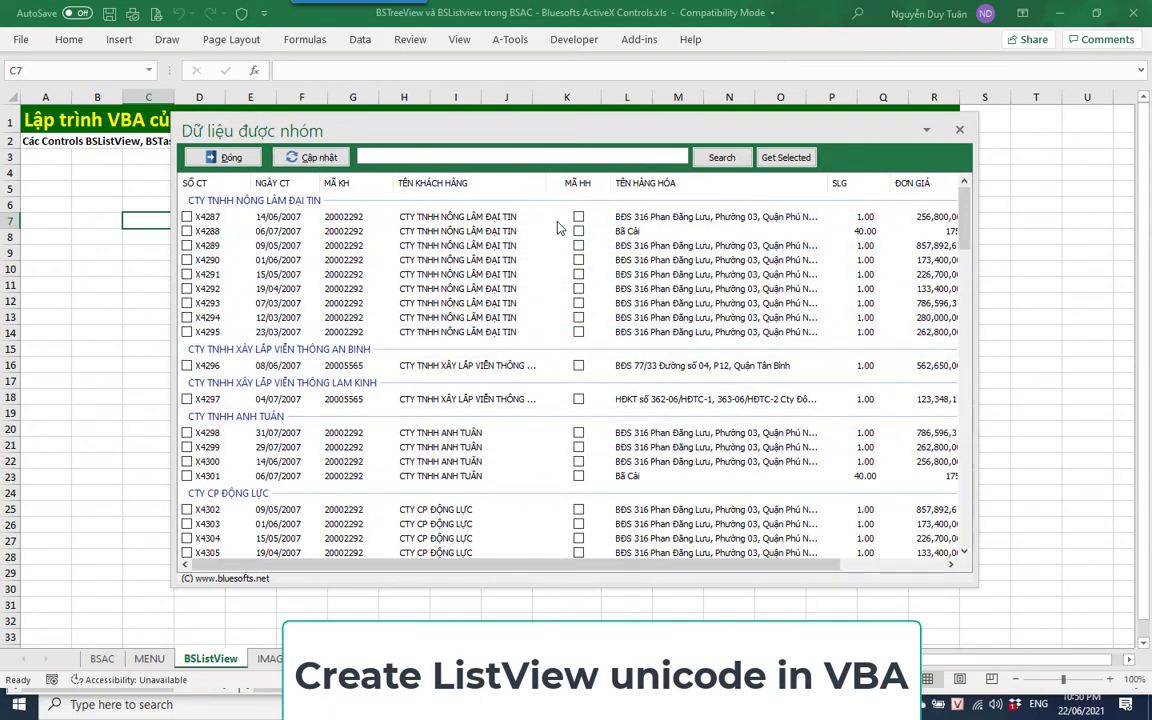
pyautogui.click(225, 157)
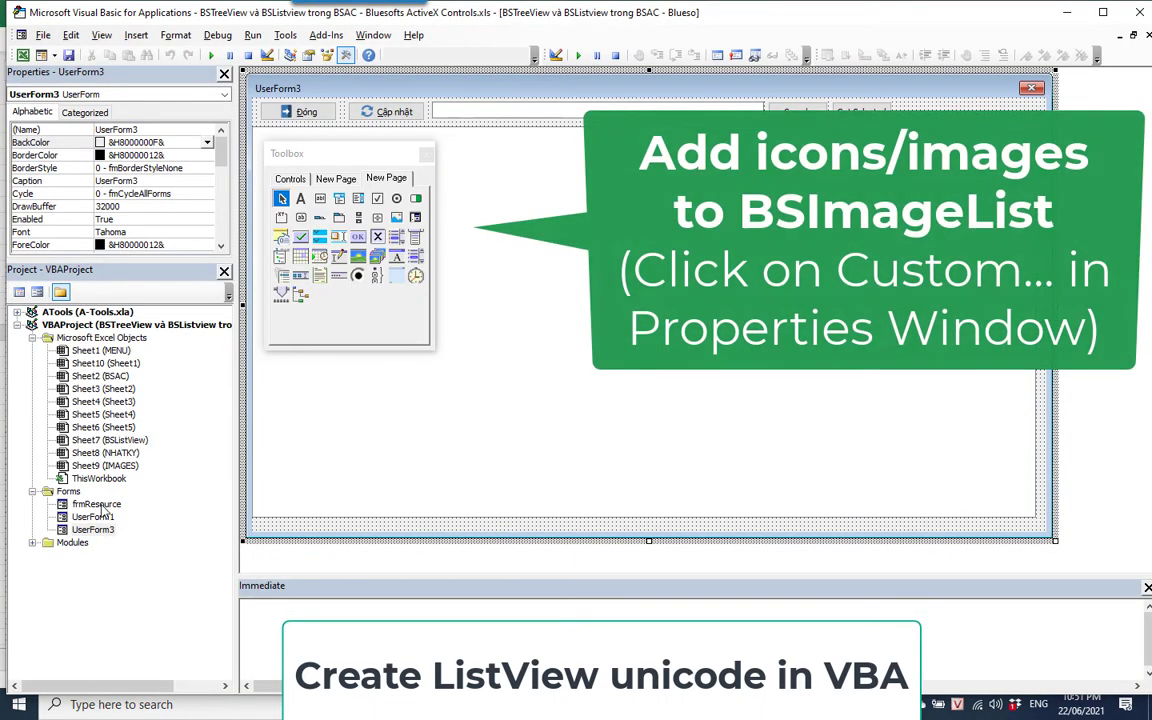
pyautogui.doubleClick(97, 504)
pyautogui.moveTo(338, 160); pyautogui.dragTo(340, 268)
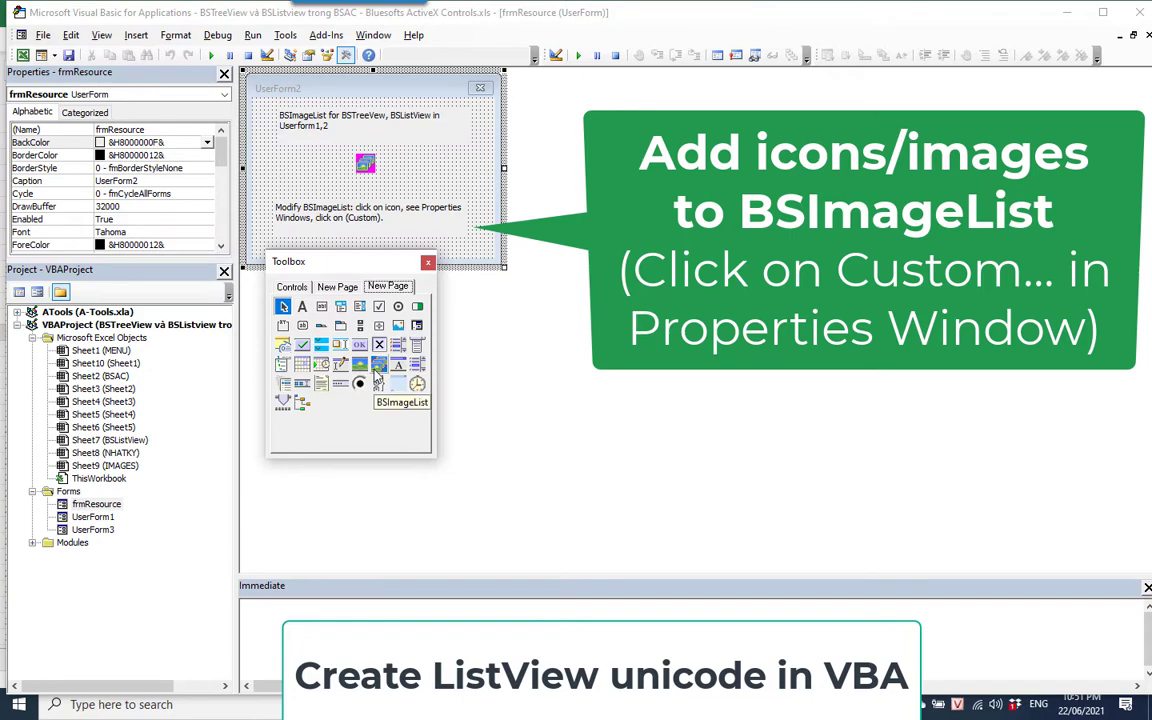
# Add icons 00019.ico through 09933.ico from Demos full\ico to BSImageList1
pyautogui.click(368, 166)
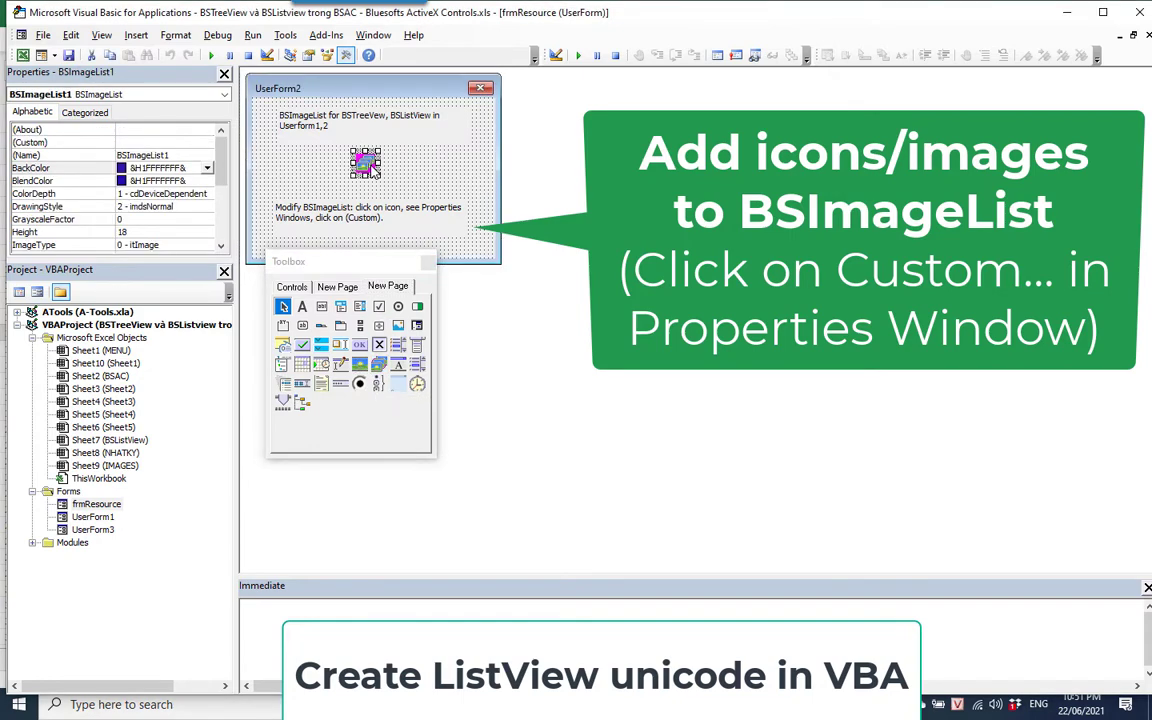
pyautogui.click(60, 144)
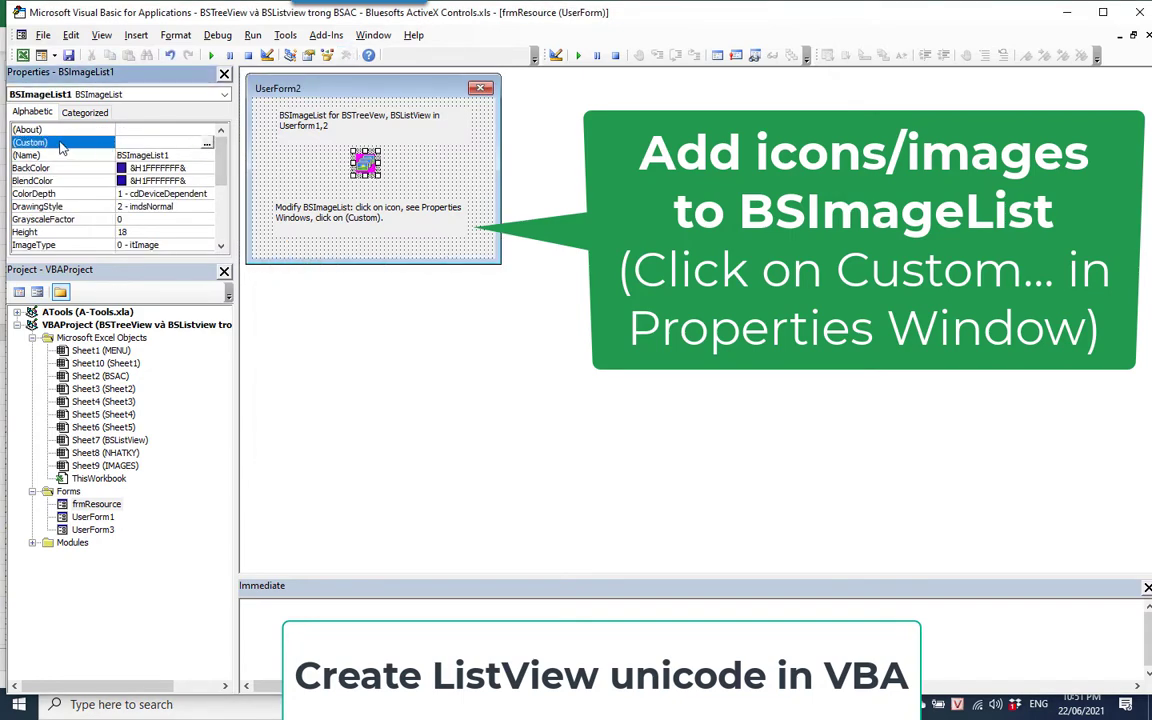
pyautogui.click(207, 144)
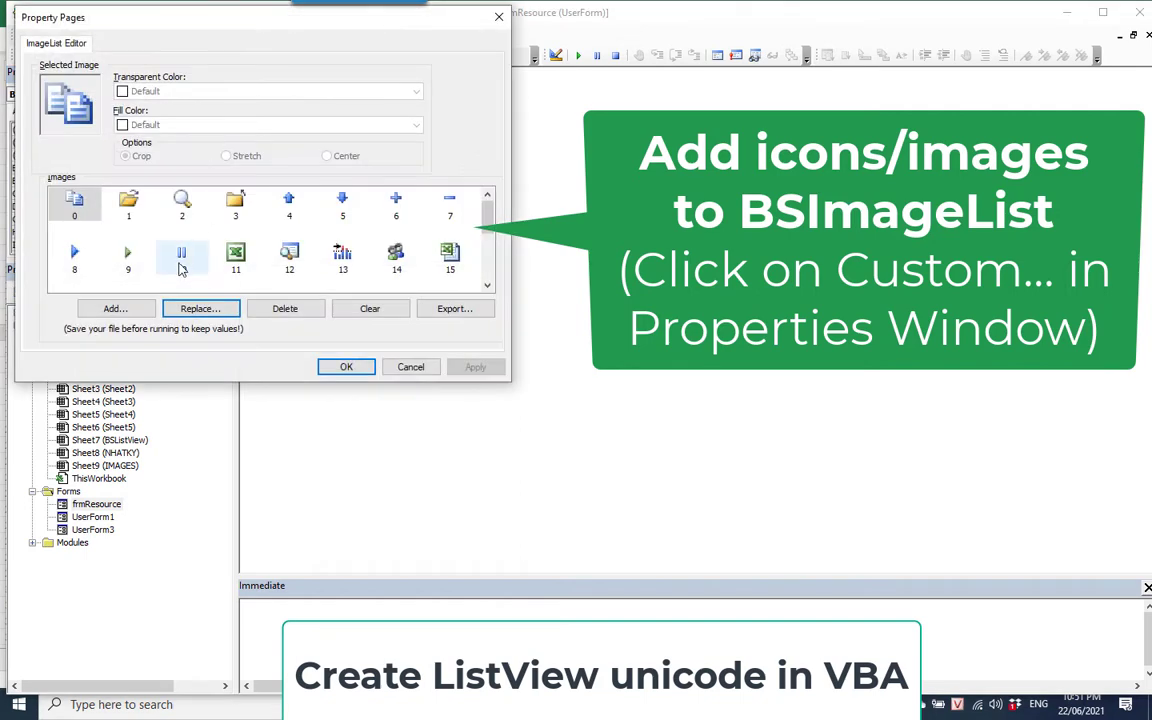
pyautogui.click(133, 312)
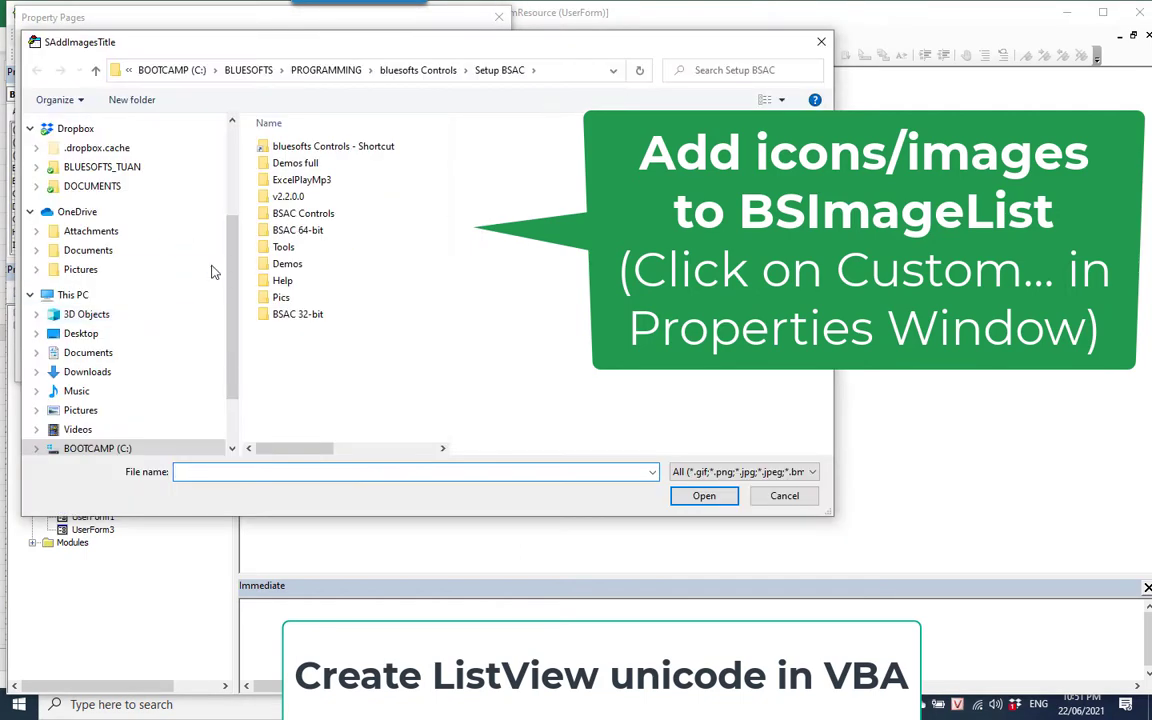
pyautogui.doubleClick(298, 163)
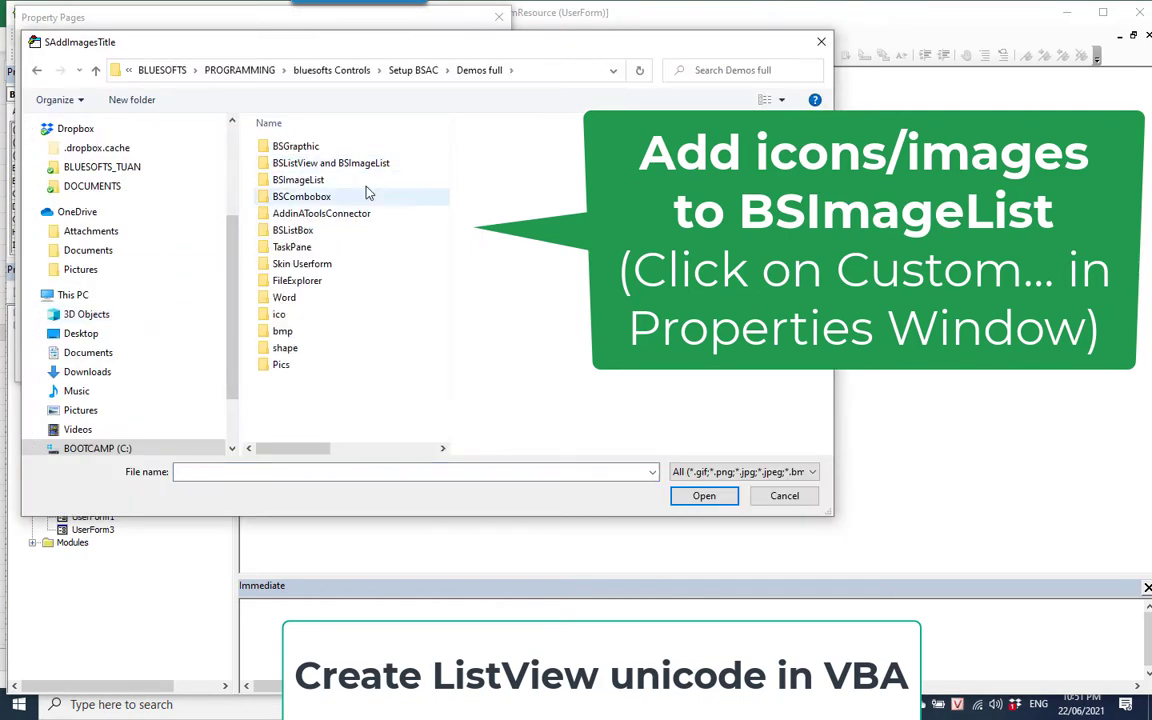
pyautogui.doubleClick(300, 312)
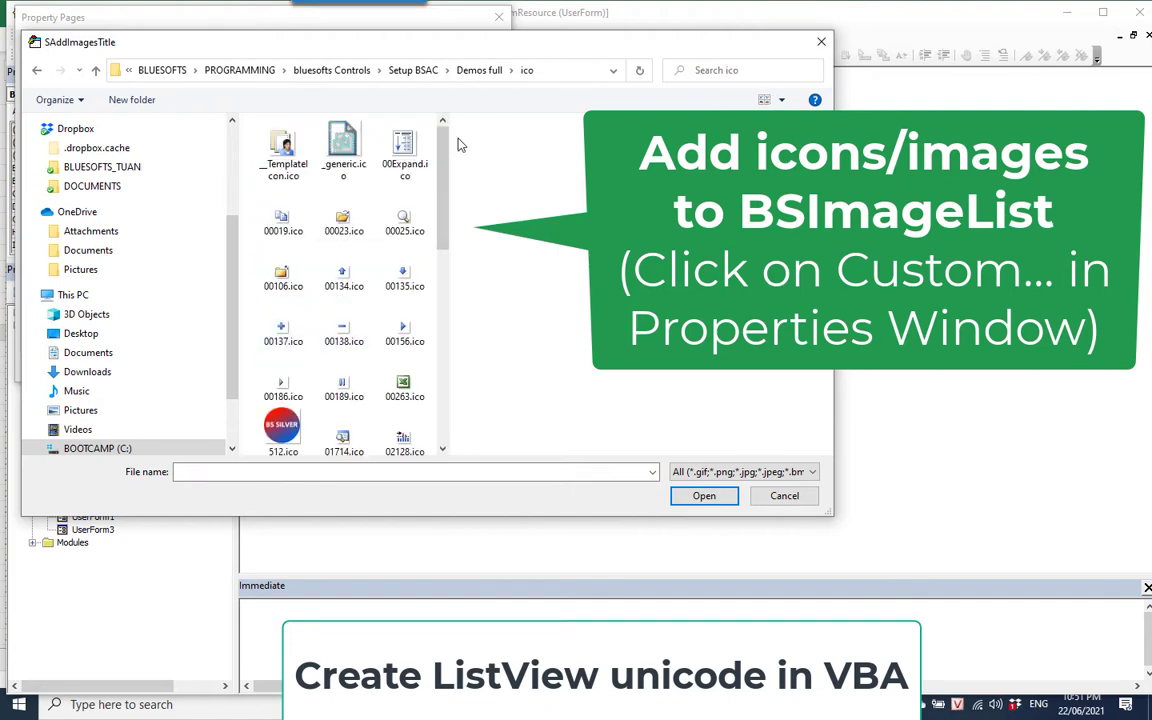
pyautogui.moveTo(458, 145); pyautogui.dragTo(775, 150)
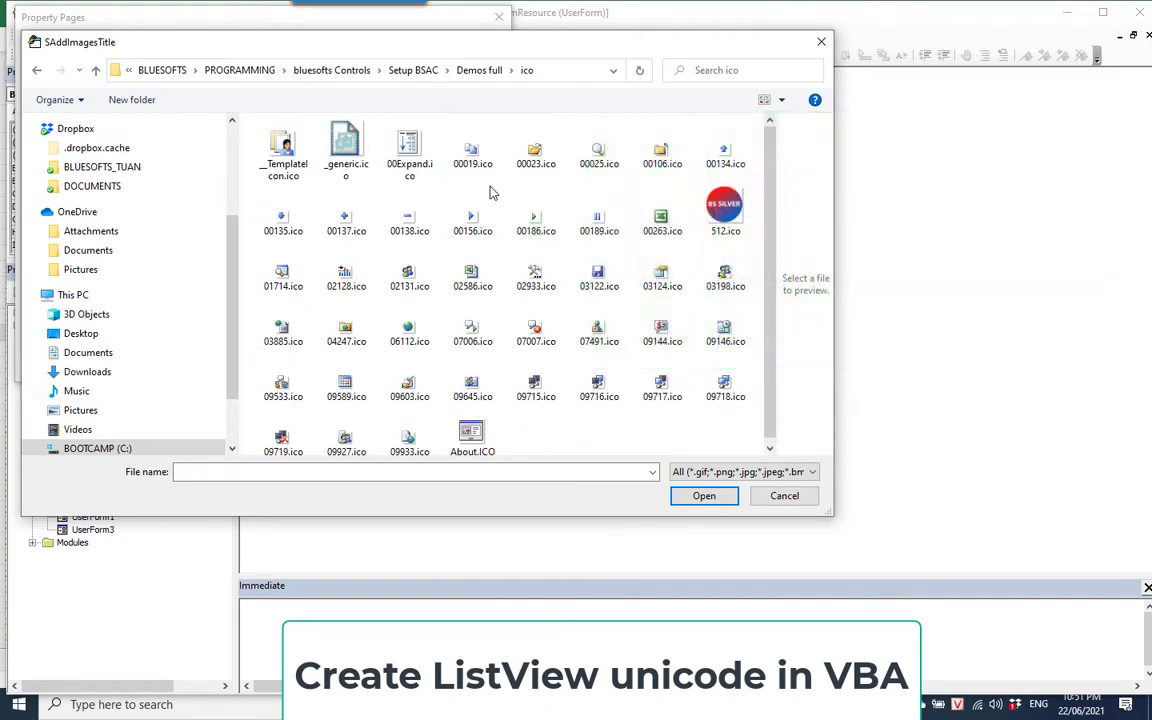
pyautogui.click(472, 152)
pyautogui.keyDown('shift'); pyautogui.click(414, 436); pyautogui.keyUp('shift')
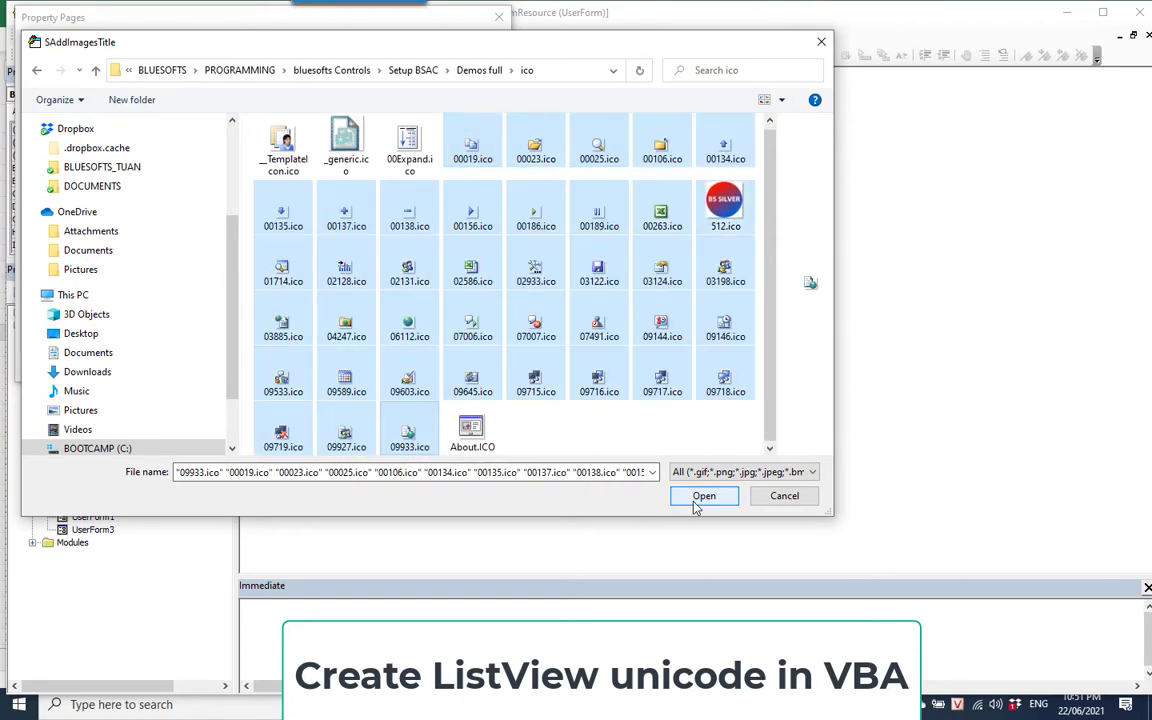
pyautogui.click(697, 498)
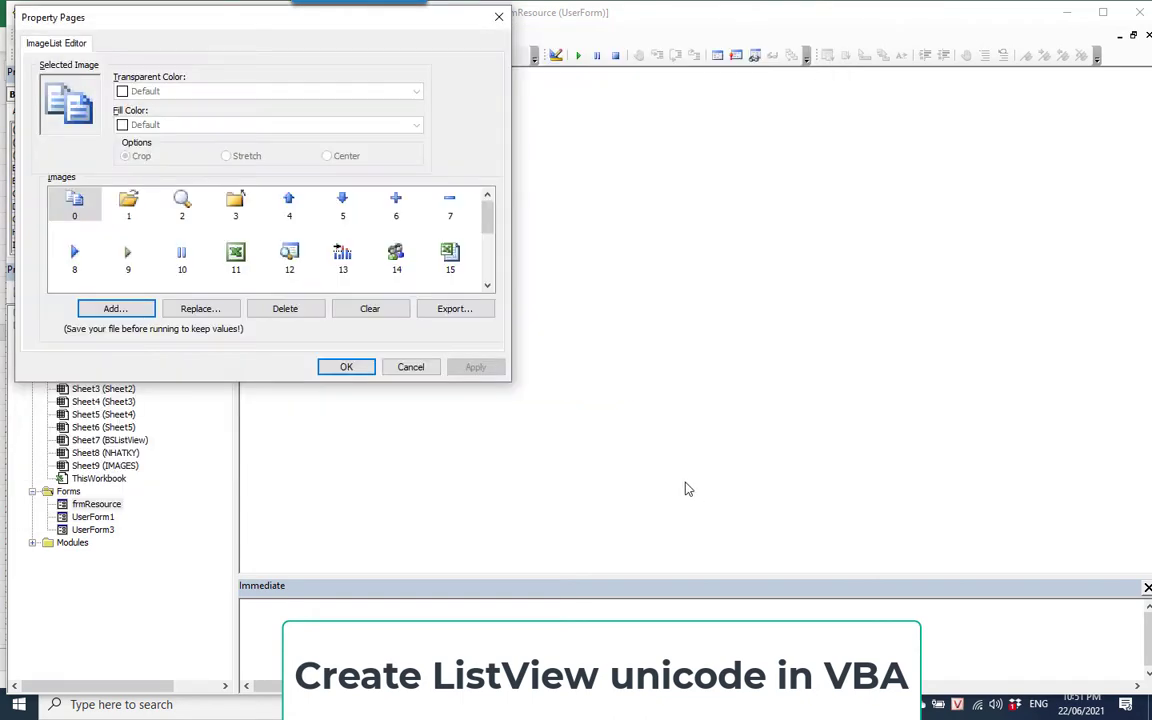
pyautogui.click(362, 367)
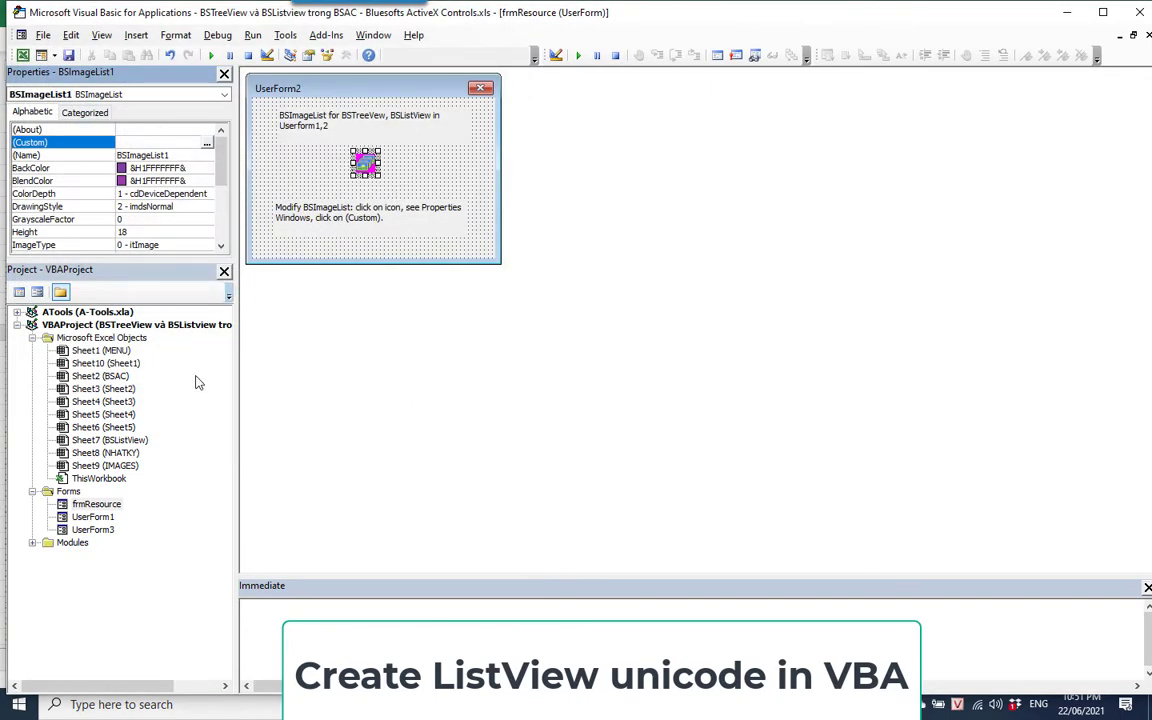
# In UserForm3's code, set BSListView1.hImageList to frmResource.BSImageList1.hImageList
pyautogui.doubleClick(95, 530)
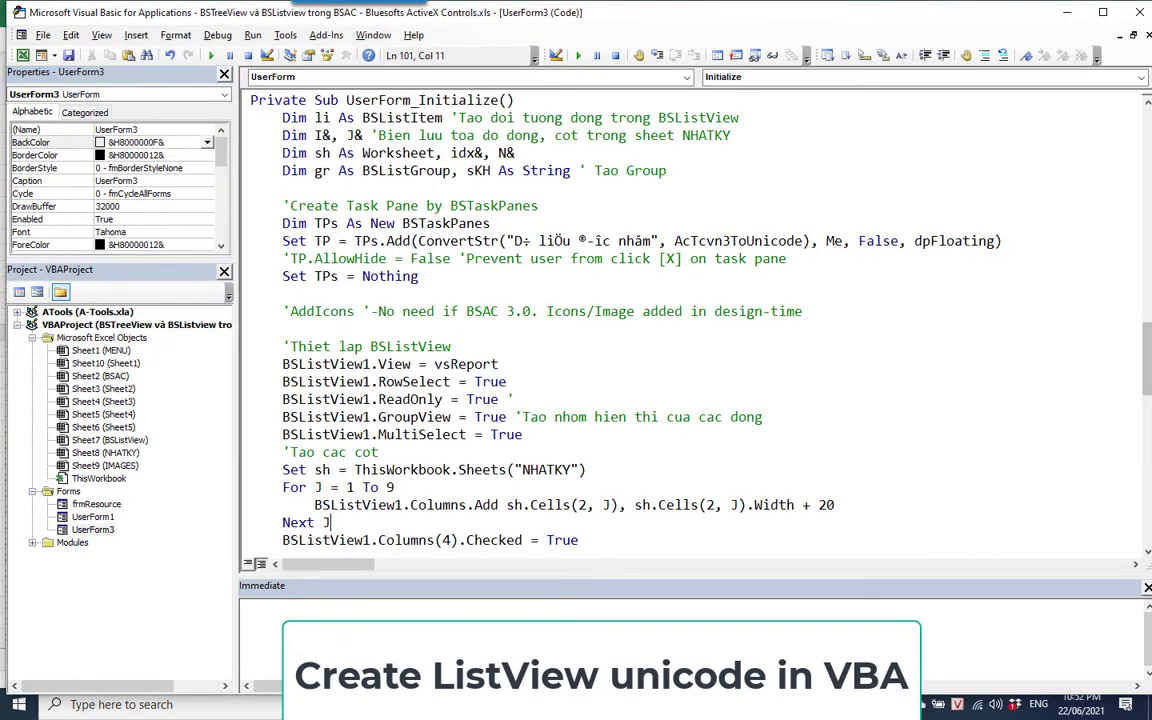
pyautogui.write('b')
pyautogui.hotkey('ctrl', 'space')
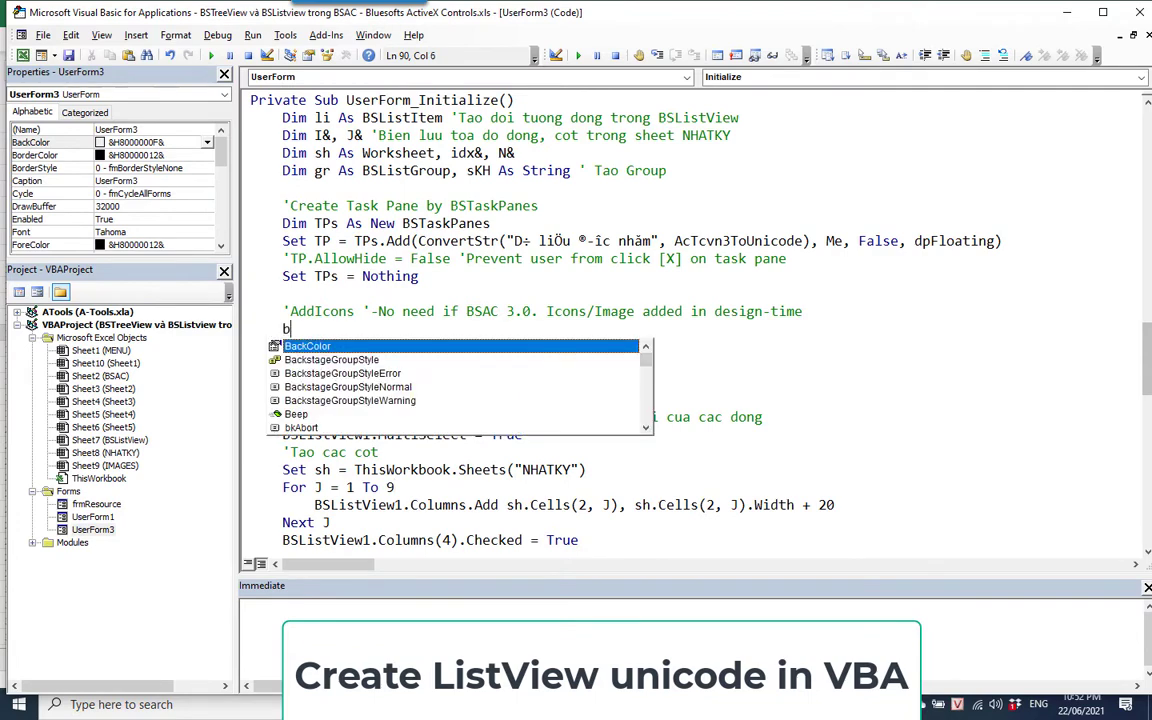
pyautogui.write('sli.h')
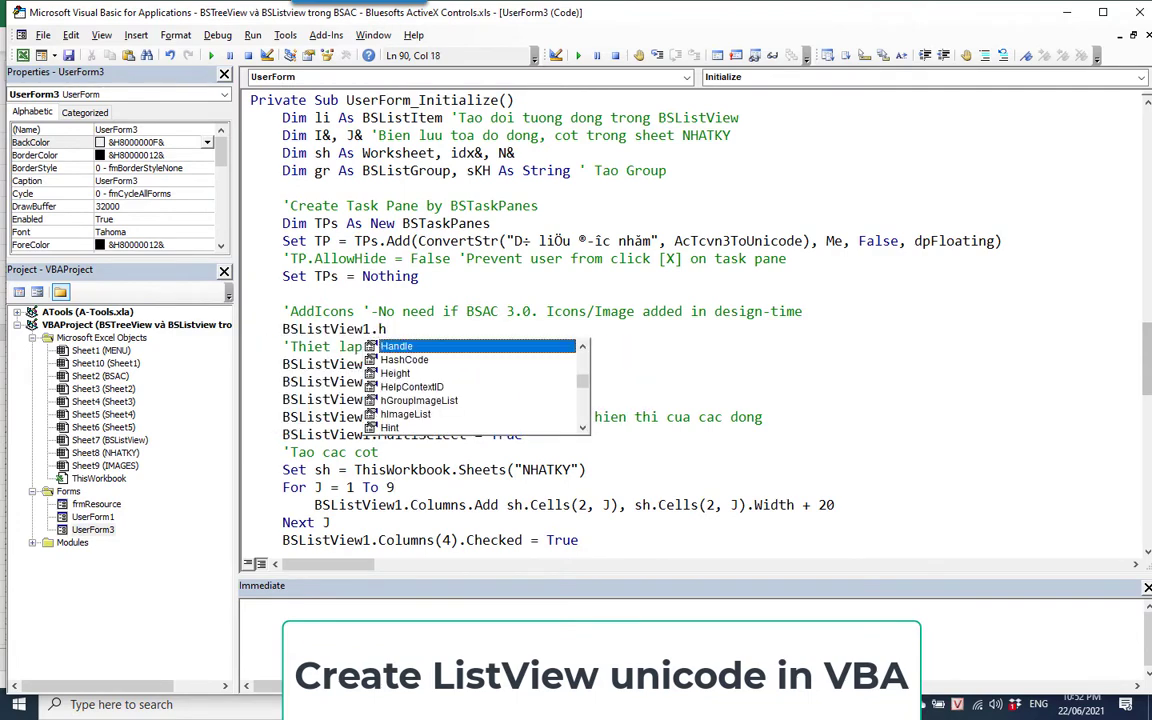
pyautogui.press('Down')
pyautogui.press('Down')
pyautogui.press('Down')
pyautogui.press('Down')
pyautogui.write('=')
pyautogui.hotkey('ctrl', 'space')
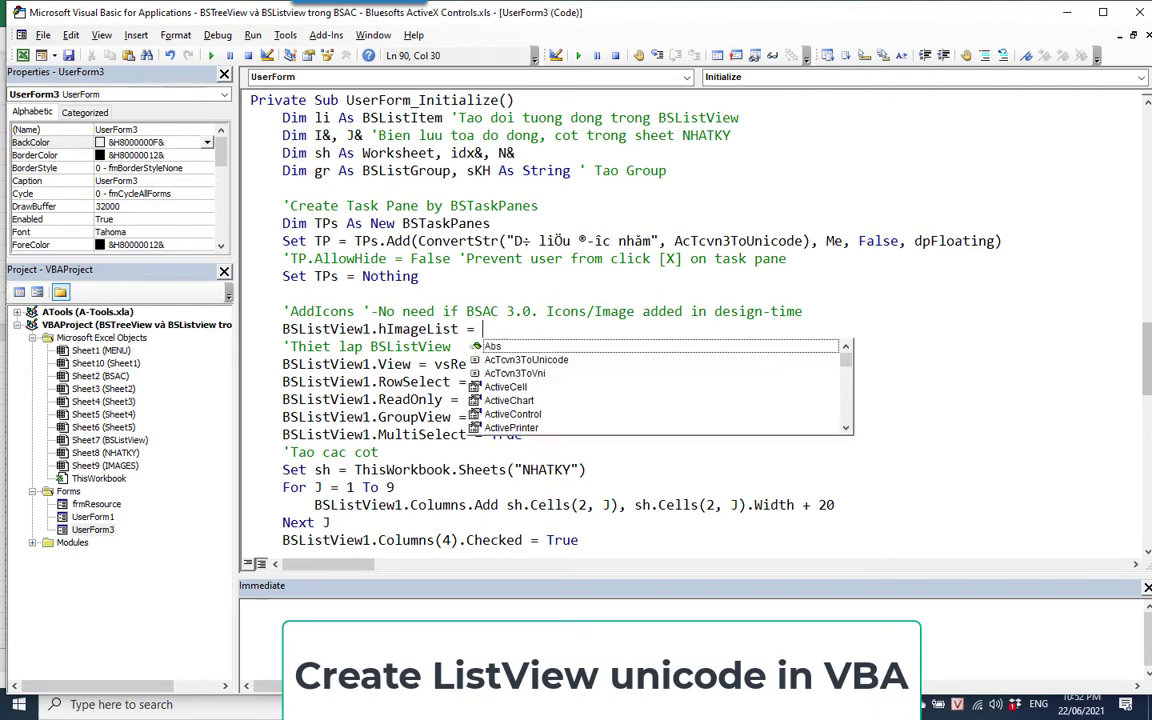
pyautogui.write('frmresource.')
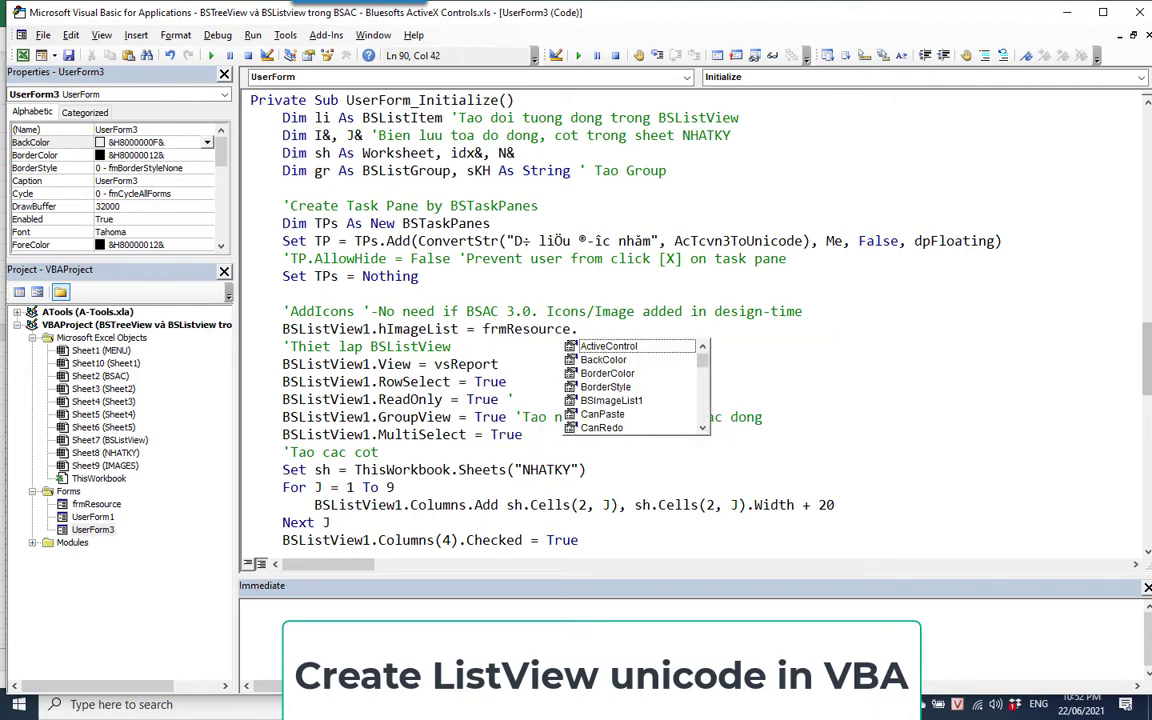
pyautogui.write('bs.h')
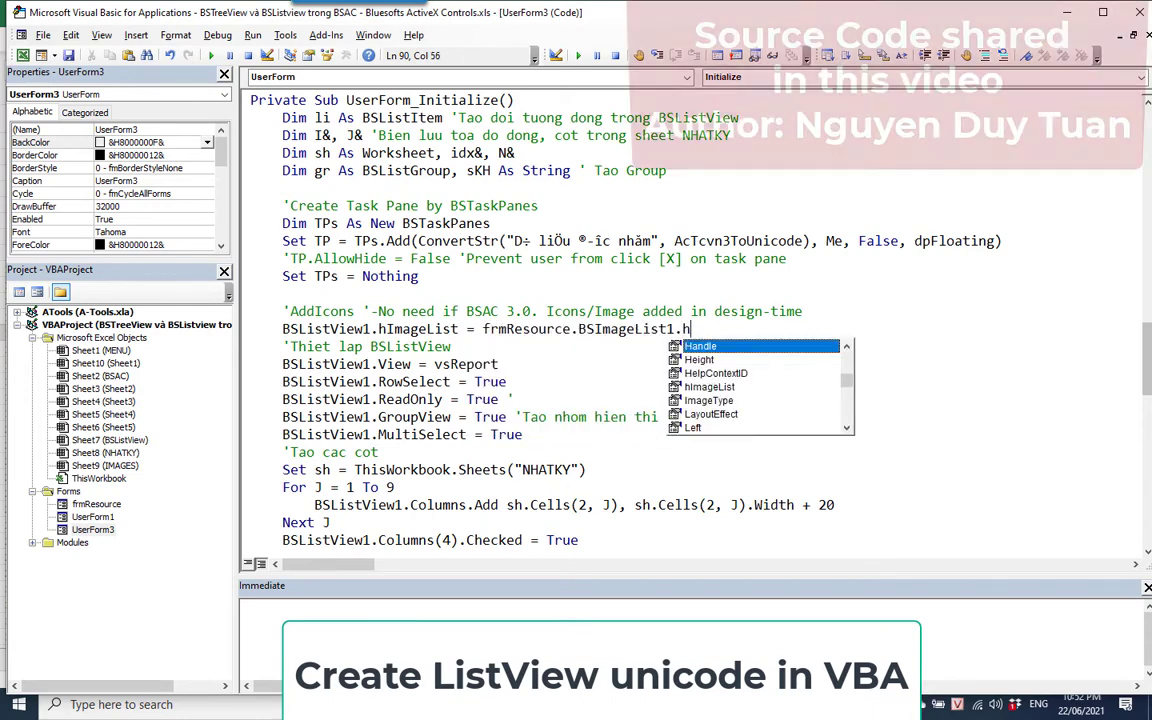
pyautogui.press('Down')
pyautogui.press('Down')
pyautogui.press('Down')
# Add the comment 'Link icons/images to BSListVew' to that line
pyautogui.write("''Link icons/images to BSListVew")
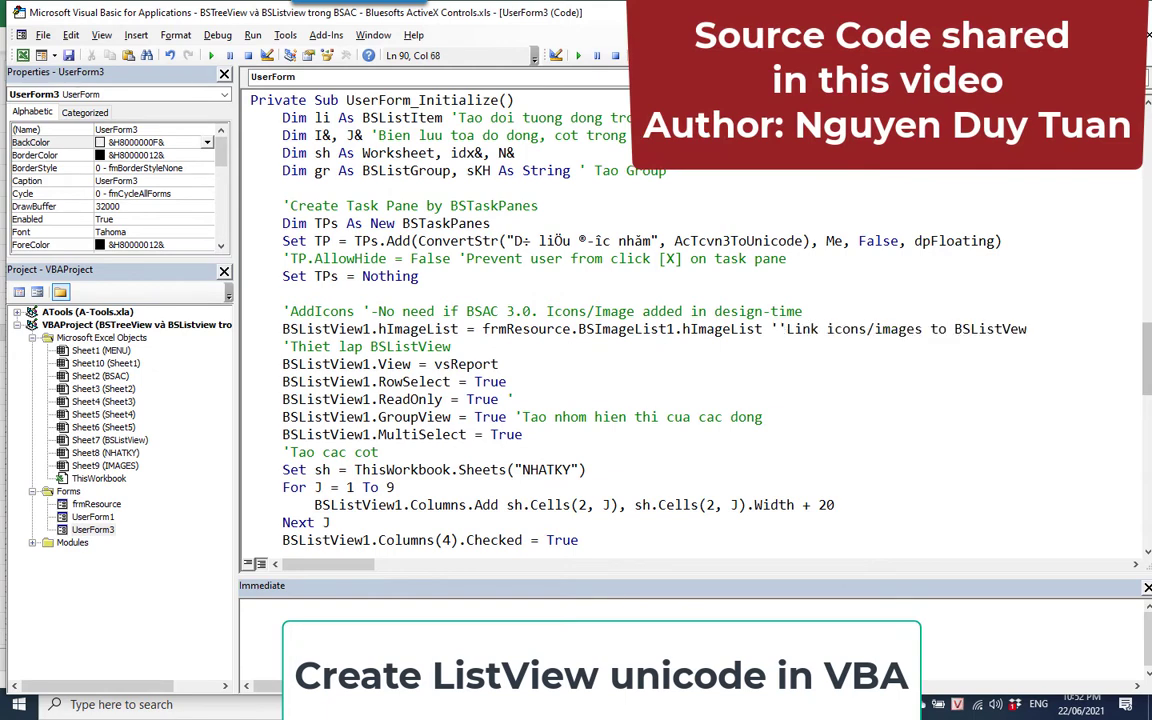
pyautogui.press('BackSpace')
pyautogui.press('Down')
pyautogui.press('Down')
pyautogui.press('Down')
pyautogui.press('Down')
pyautogui.press('Down')
pyautogui.press('Down')
pyautogui.press('Down')
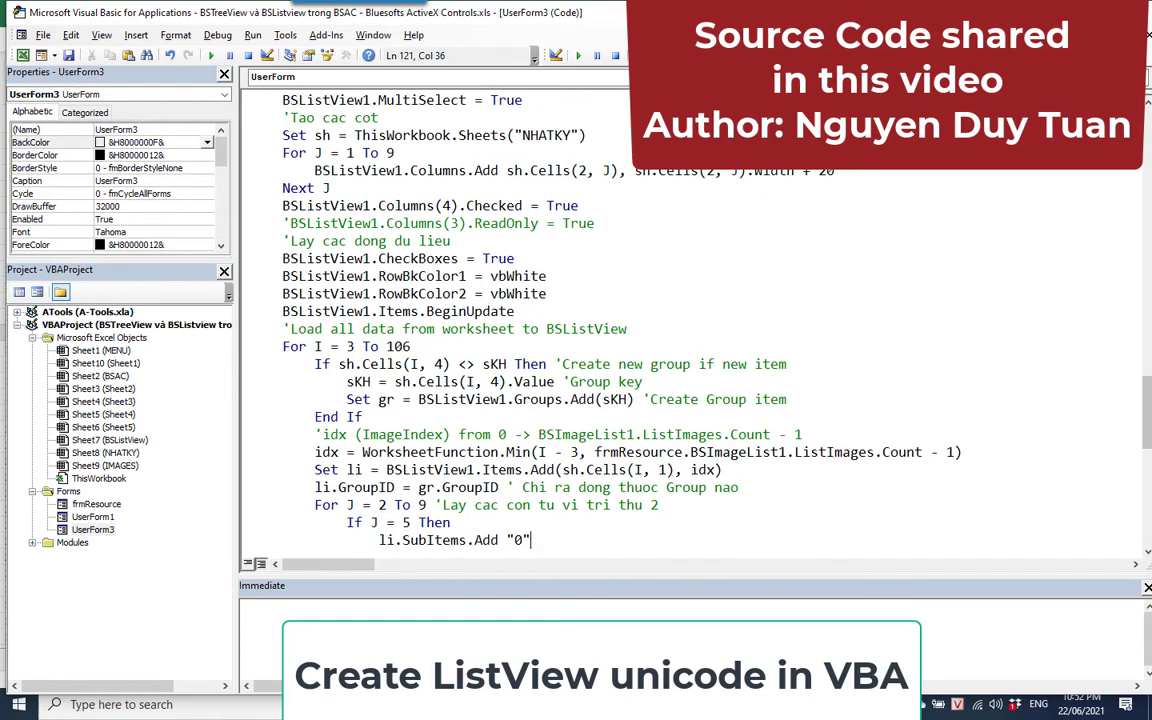
pyautogui.press('Down')
pyautogui.press('Down')
pyautogui.press('Down')
pyautogui.press('Down')
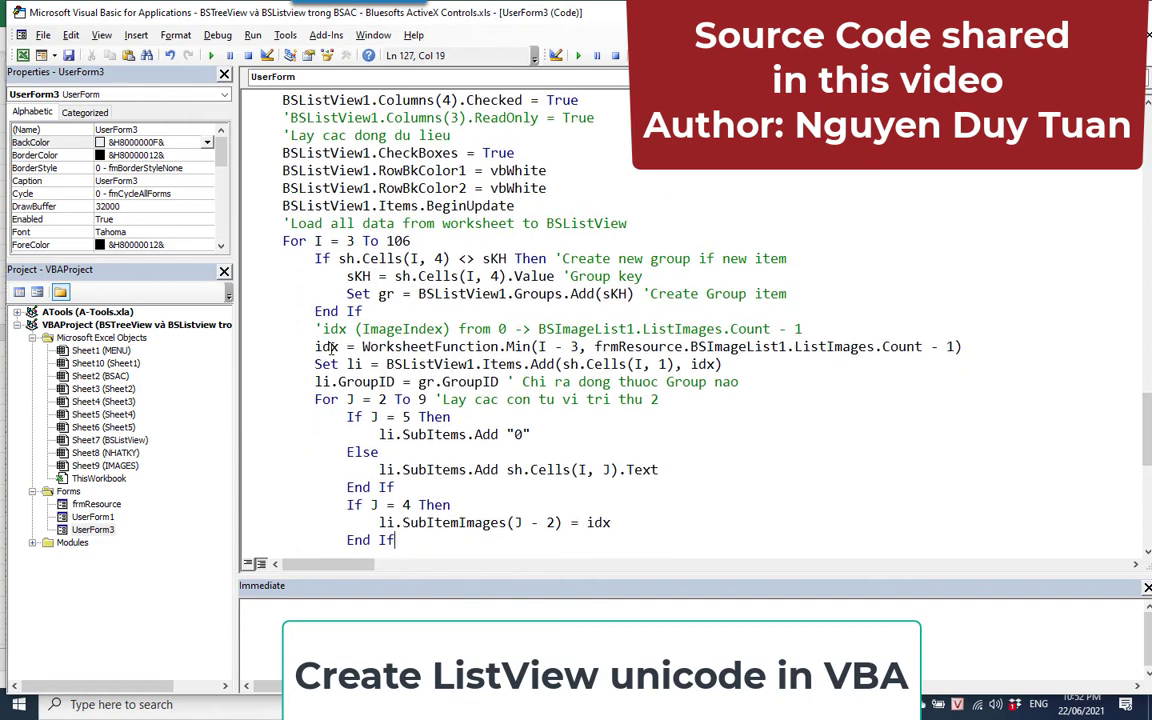
# Inspect the item Add call on line 117 and its idx ImageIndex argument
pyautogui.moveTo(315, 329); pyautogui.dragTo(810, 328)
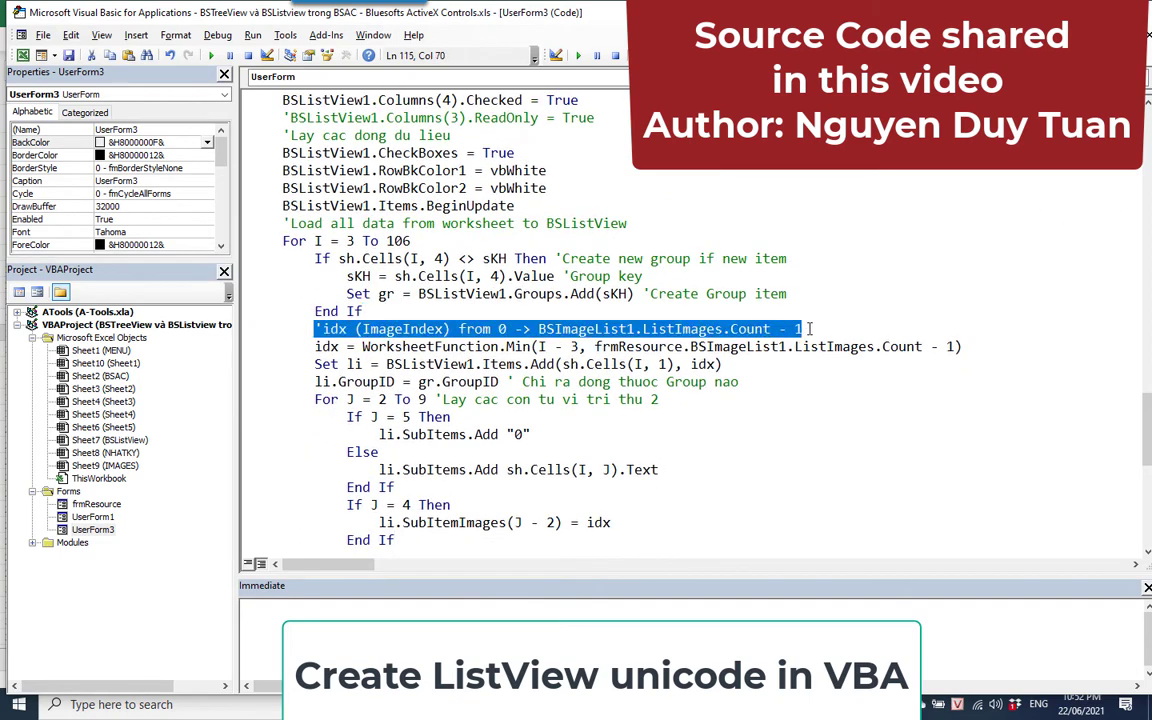
pyautogui.moveTo(315, 364); pyautogui.dragTo(555, 364)
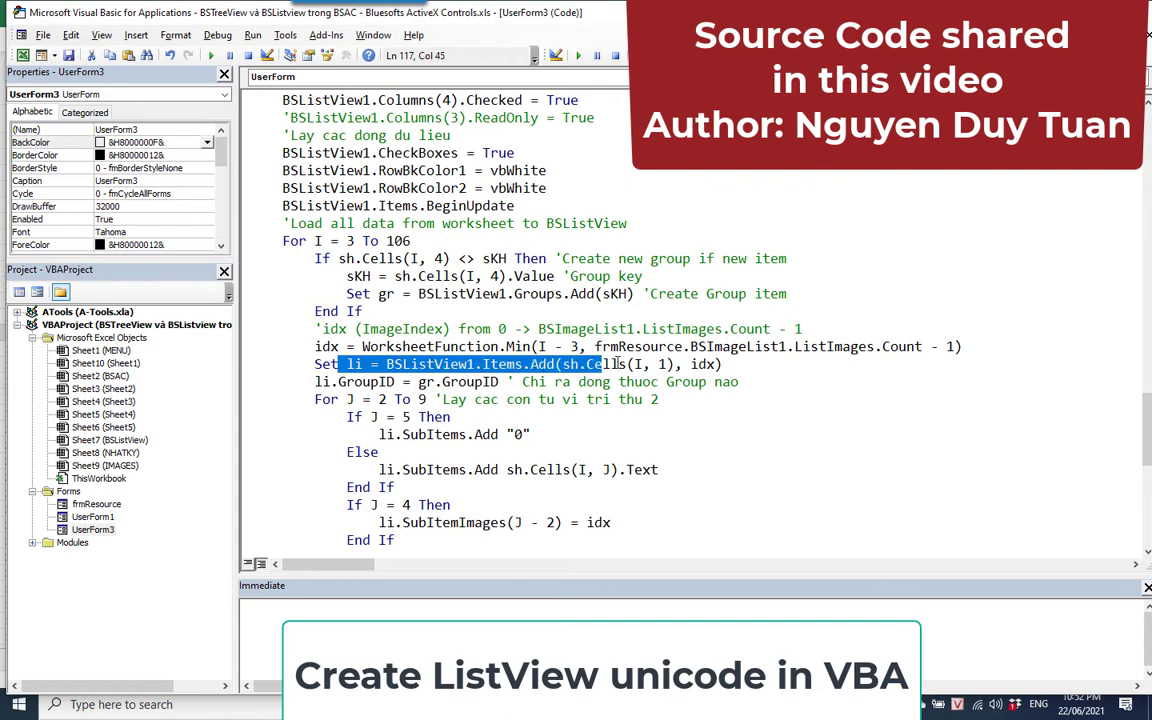
pyautogui.click(607, 364)
pyautogui.press('Left')
pyautogui.press('Left')
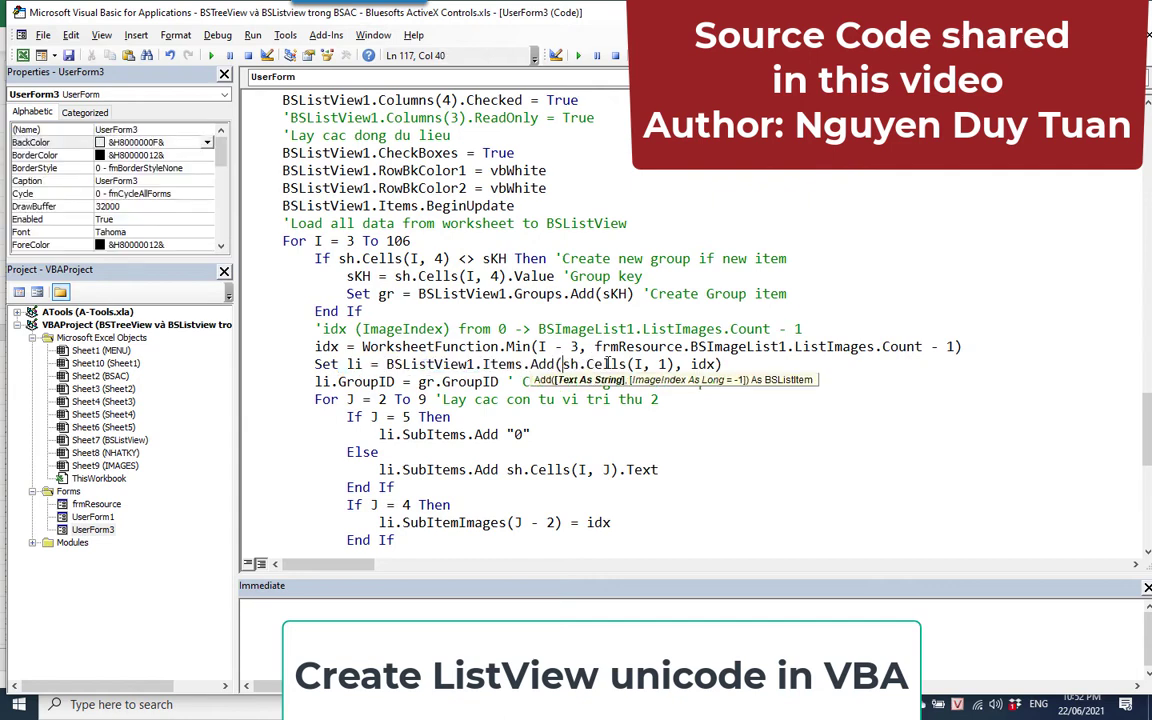
pyautogui.press('Right')
pyautogui.press('Right')
pyautogui.press('Right')
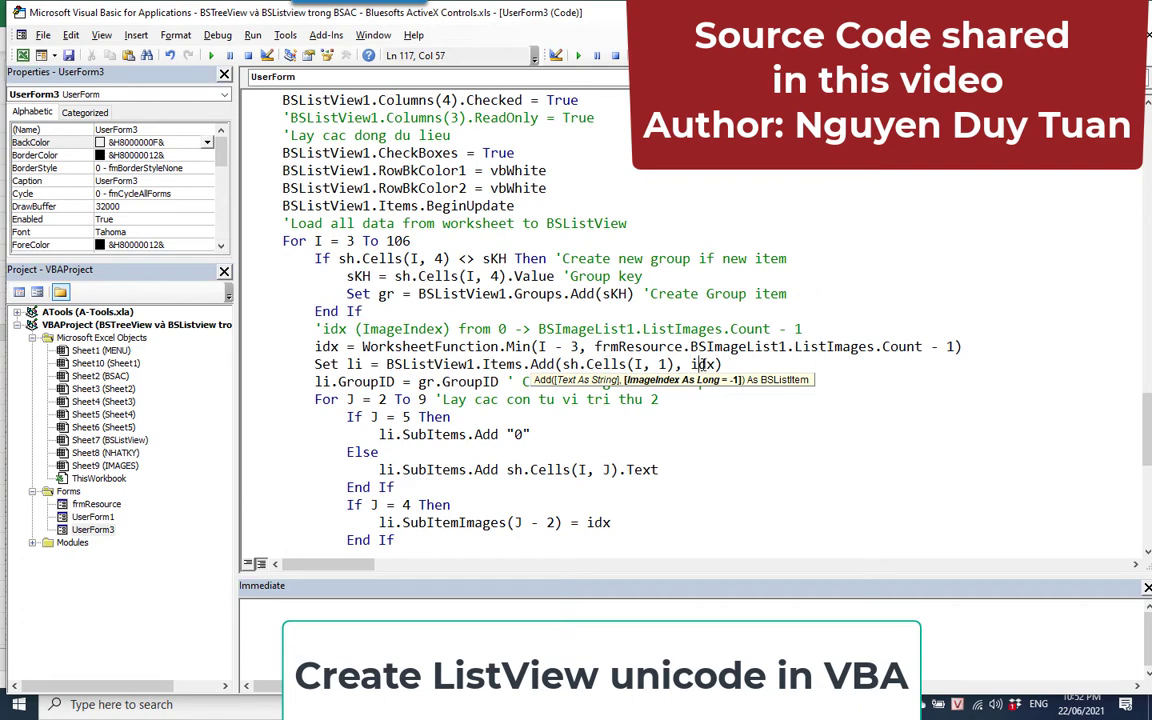
pyautogui.doubleClick(701, 364)
pyautogui.doubleClick(326, 346)
# Inspect the sub-item loop code, then return to the Excel worksheet
pyautogui.click(624, 470)
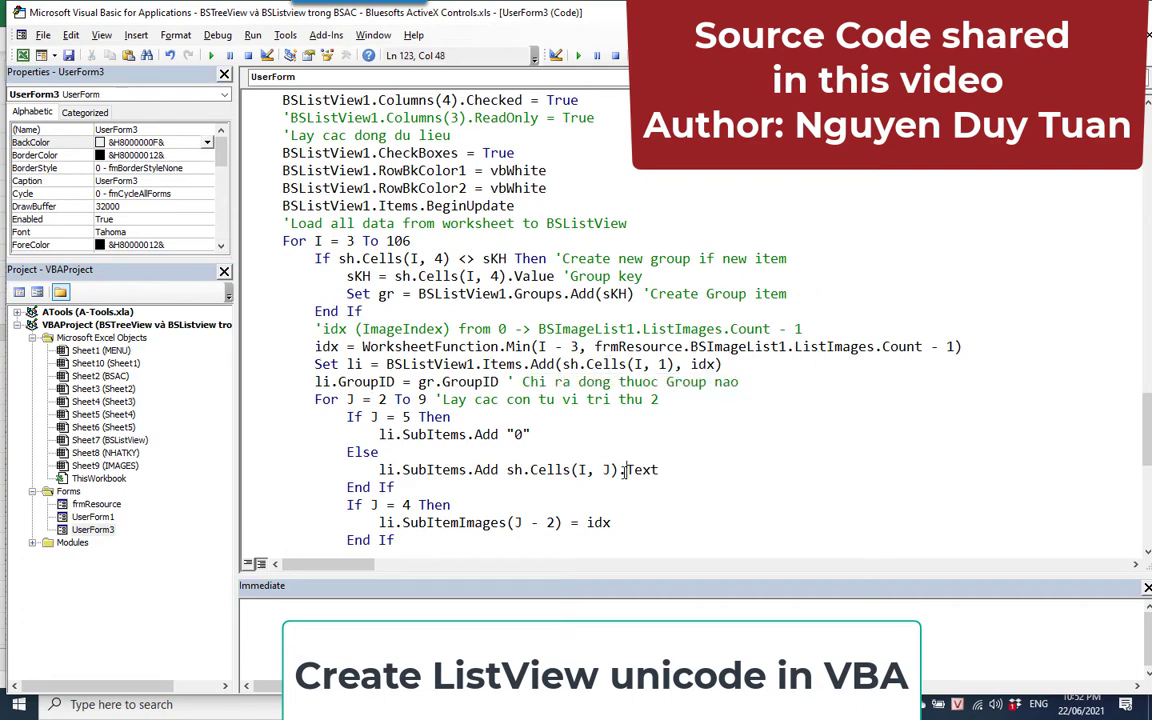
pyautogui.scroll(-3, 624, 470)
pyautogui.moveTo(343, 276); pyautogui.dragTo(396, 399)
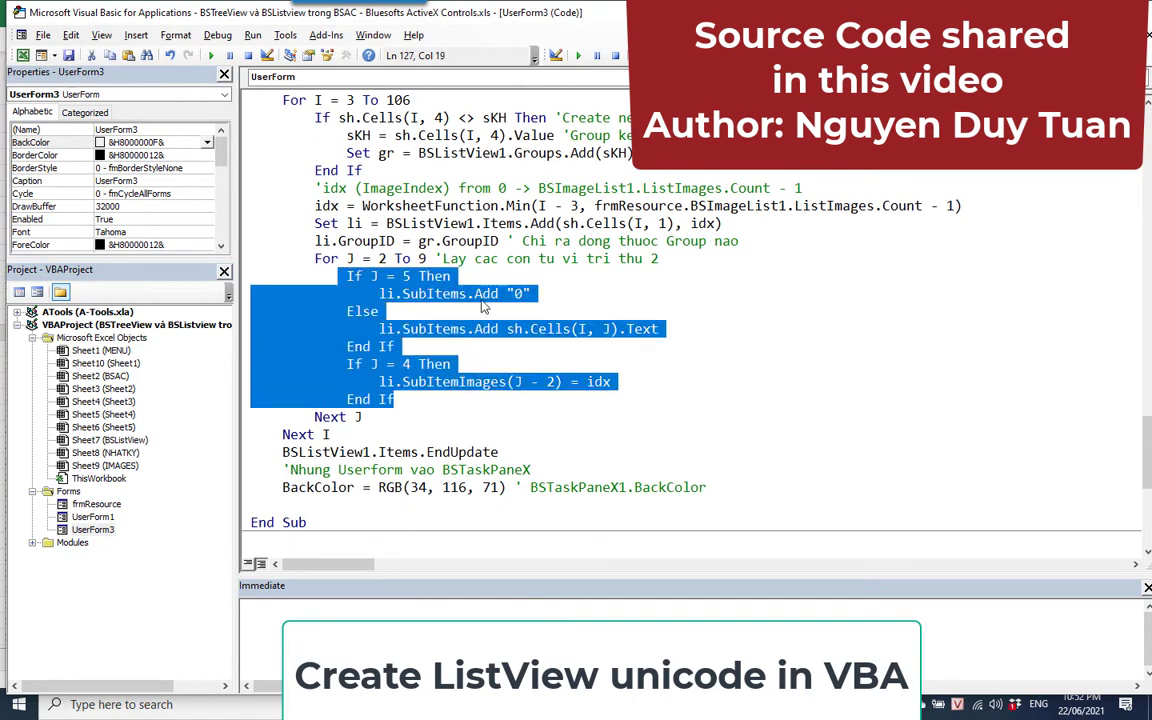
pyautogui.moveTo(444, 258)
pyautogui.mouseDown()
pyautogui.moveTo(690, 241)
pyautogui.moveTo(645, 258)
pyautogui.mouseUp()
pyautogui.click(523, 329)
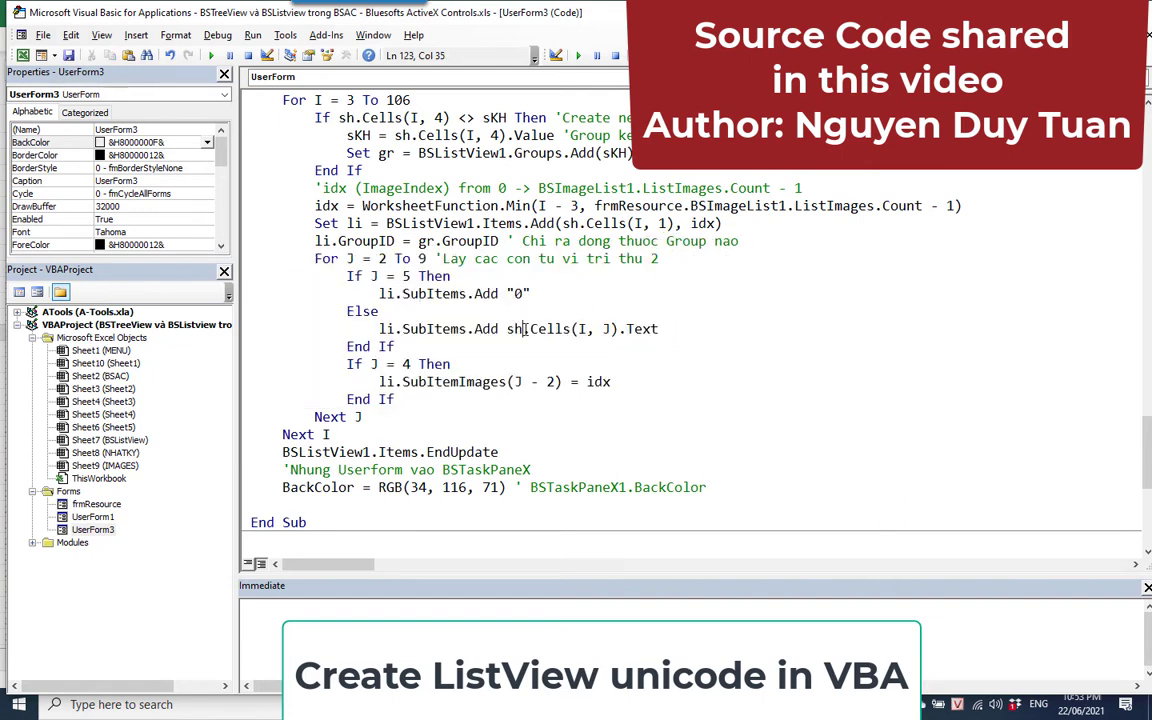
pyautogui.scroll(4, 520, 329)
pyautogui.scroll(1, 525, 329)
pyautogui.click(22, 57)
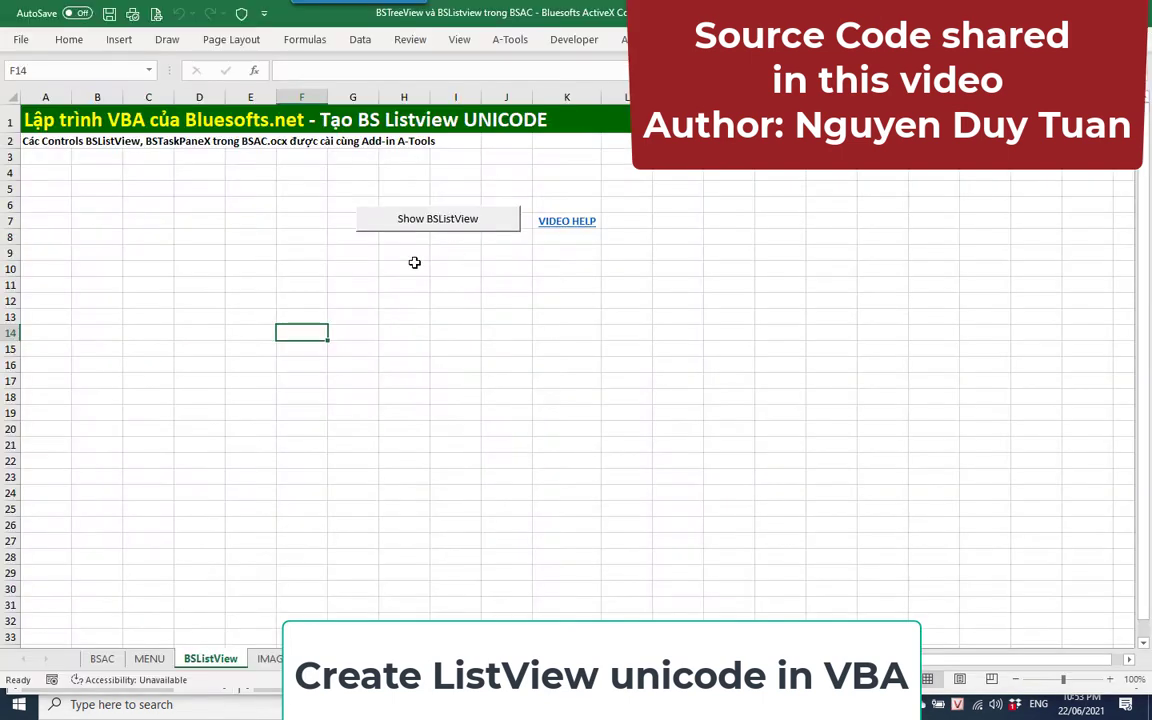
# Launch the grouped list, narrow two columns, and collapse then re-expand the CP ĐỘNG LỰC and NÔNG LÂM ĐẠI TIN groups
pyautogui.click(428, 220)
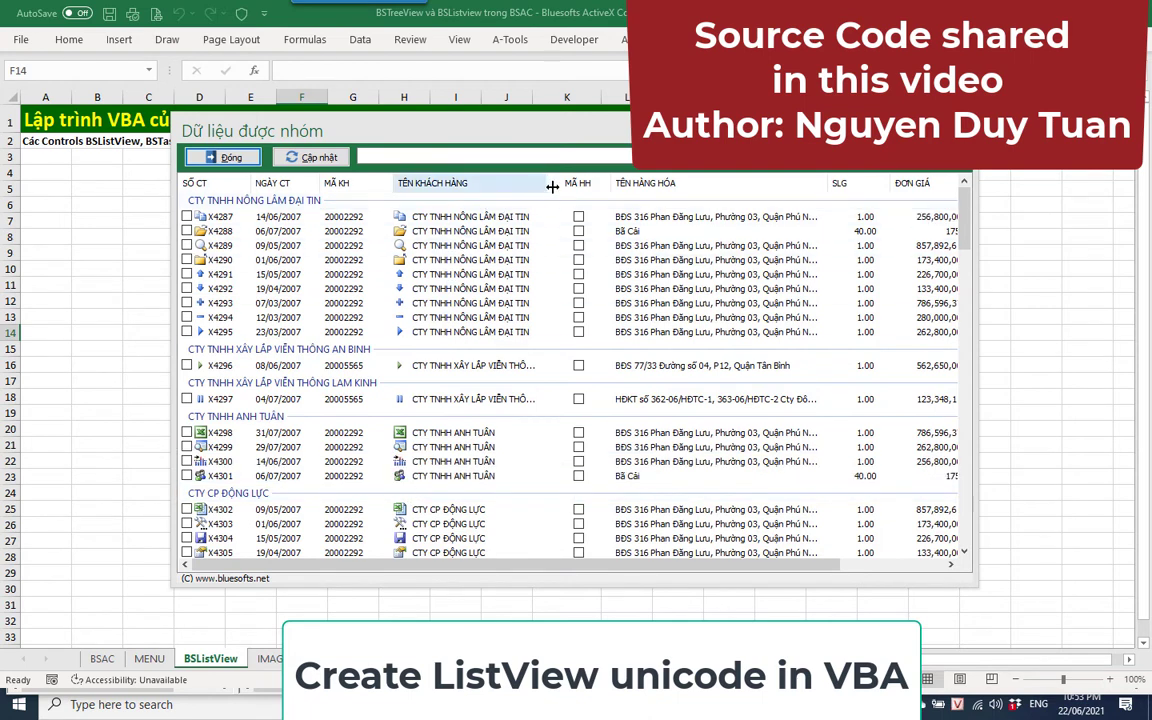
pyautogui.moveTo(542, 181); pyautogui.dragTo(506, 181)
pyautogui.moveTo(825, 182); pyautogui.dragTo(660, 182)
pyautogui.scroll(-4, 884, 245)
pyautogui.scroll(-10, 884, 245)
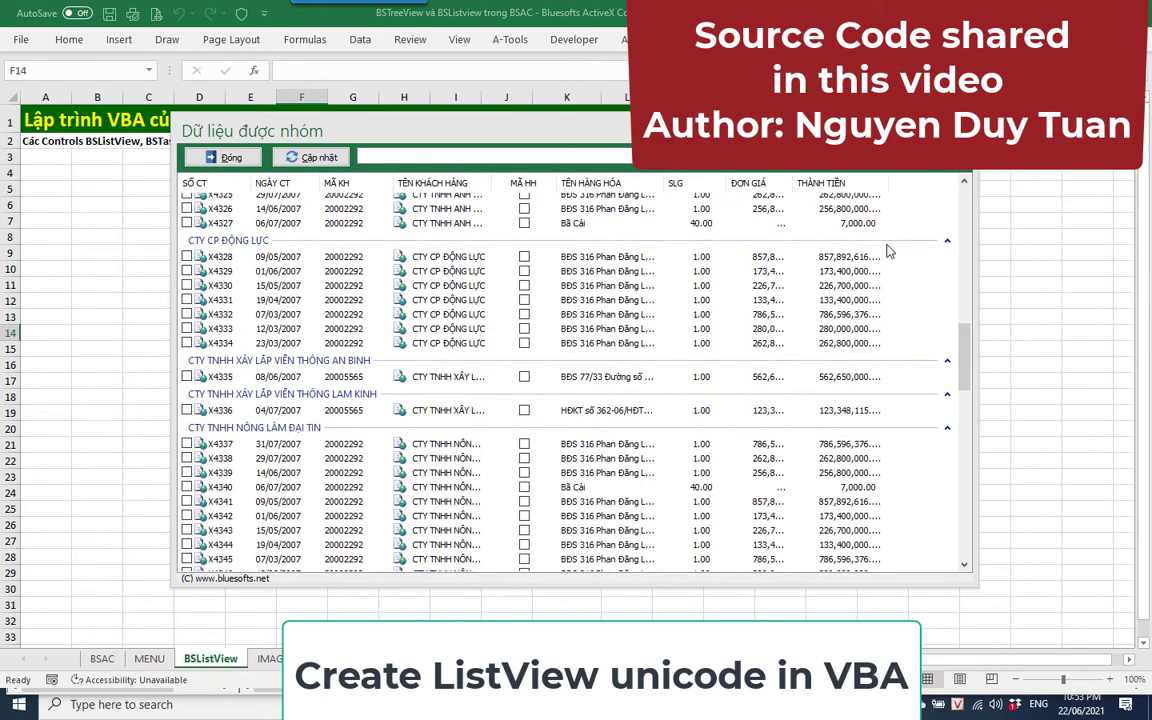
pyautogui.click(947, 241)
pyautogui.click(947, 241)
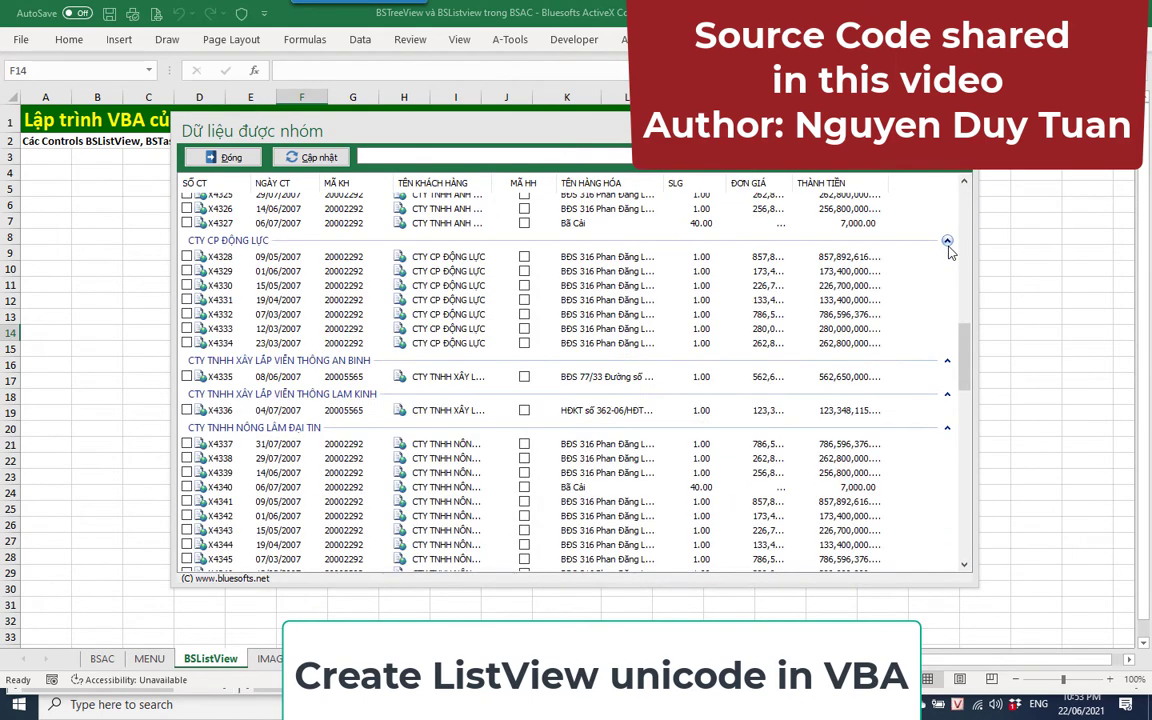
pyautogui.click(947, 428)
pyautogui.click(947, 428)
# Tick the Mã HH boxes for X4329–X4331, then copy rows X4331–X4334 to the sheet
pyautogui.click(524, 271)
pyautogui.press('Return')
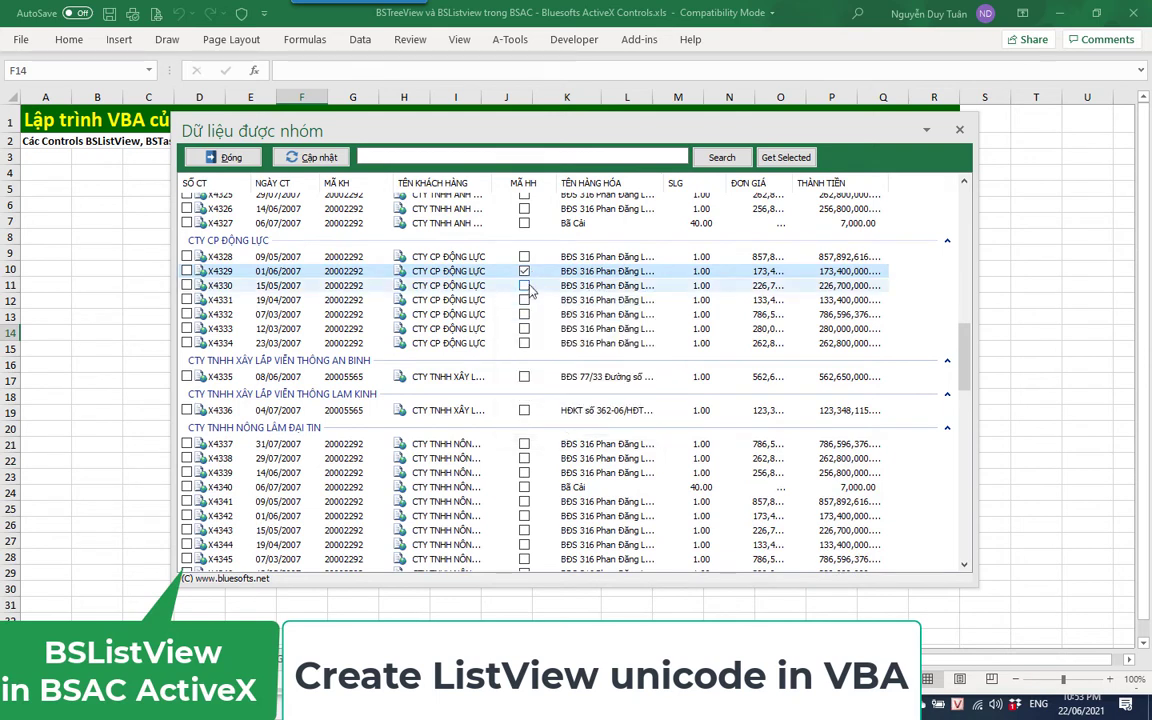
pyautogui.click(524, 286)
pyautogui.press('Return')
pyautogui.click(524, 300)
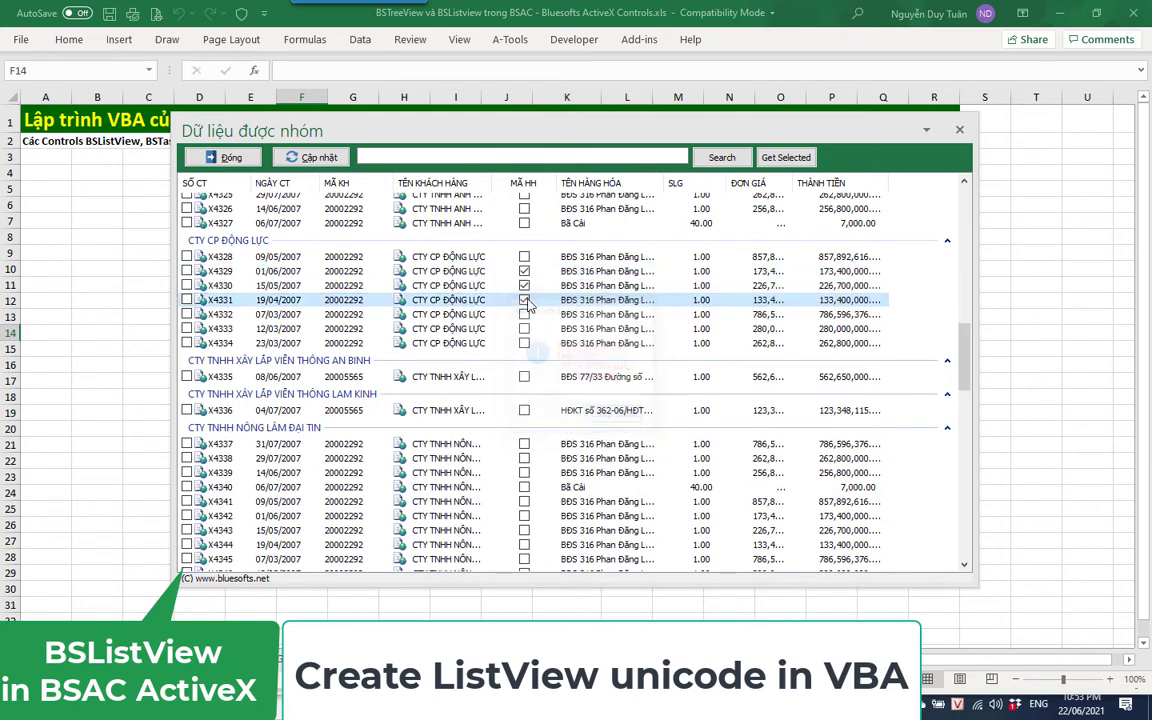
pyautogui.keyDown('shift'); pyautogui.click(447, 343); pyautogui.keyUp('shift')
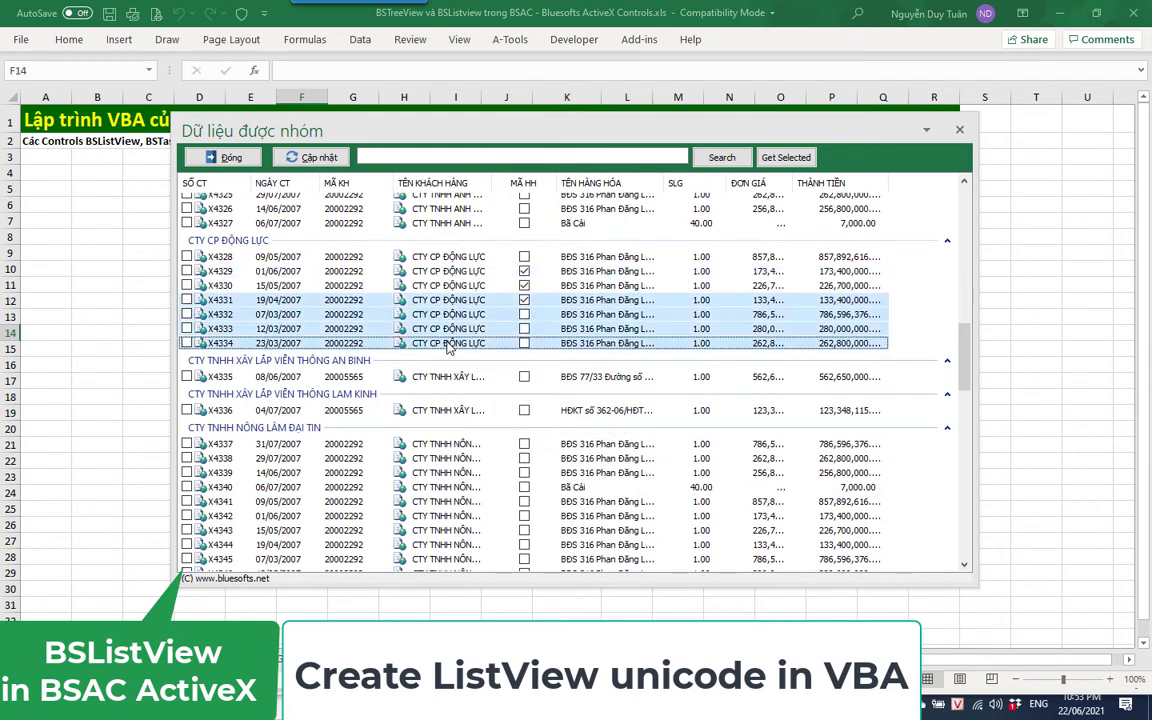
pyautogui.click(787, 158)
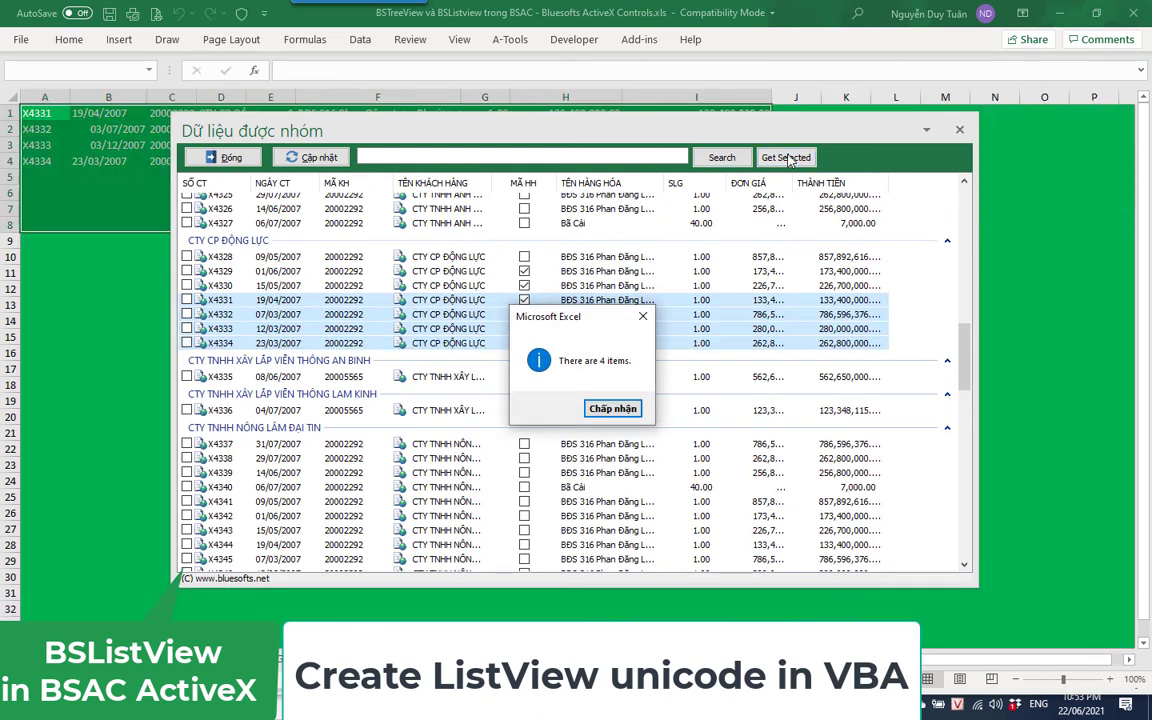
pyautogui.click(611, 409)
# Copy rows X4339–X4344 to the sheet and close the list form
pyautogui.click(445, 472)
pyautogui.press('Return')
pyautogui.keyDown('shift'); pyautogui.click(445, 544); pyautogui.keyUp('shift')
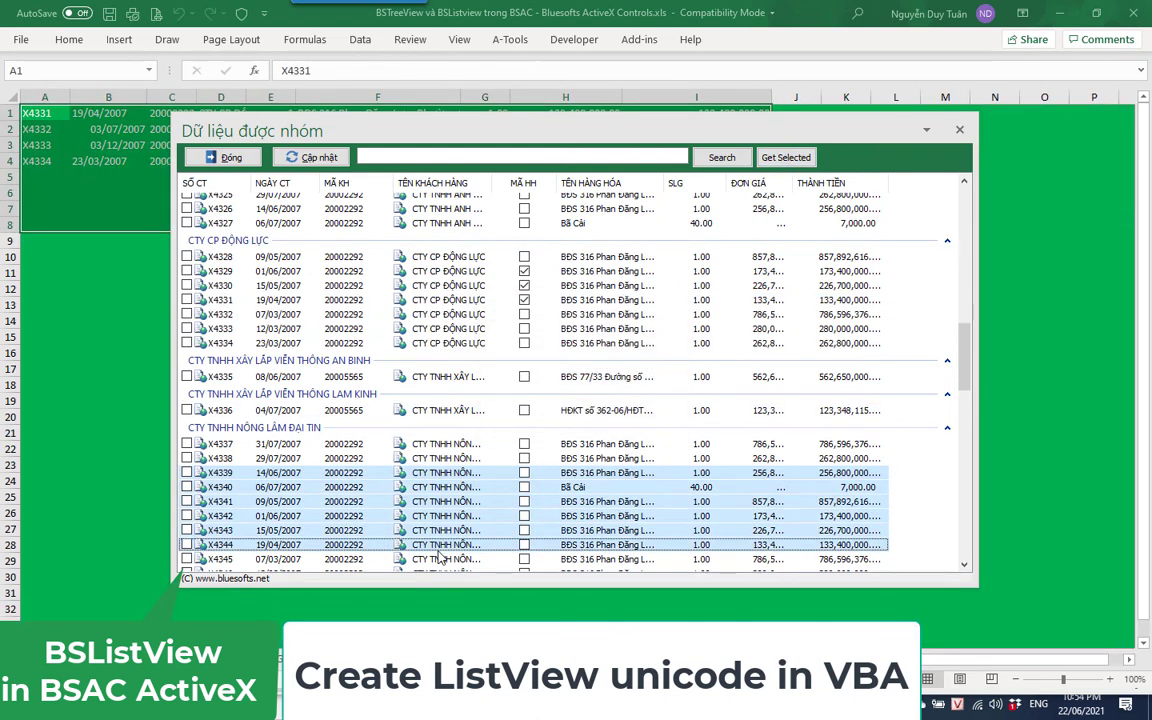
pyautogui.click(787, 158)
pyautogui.click(612, 408)
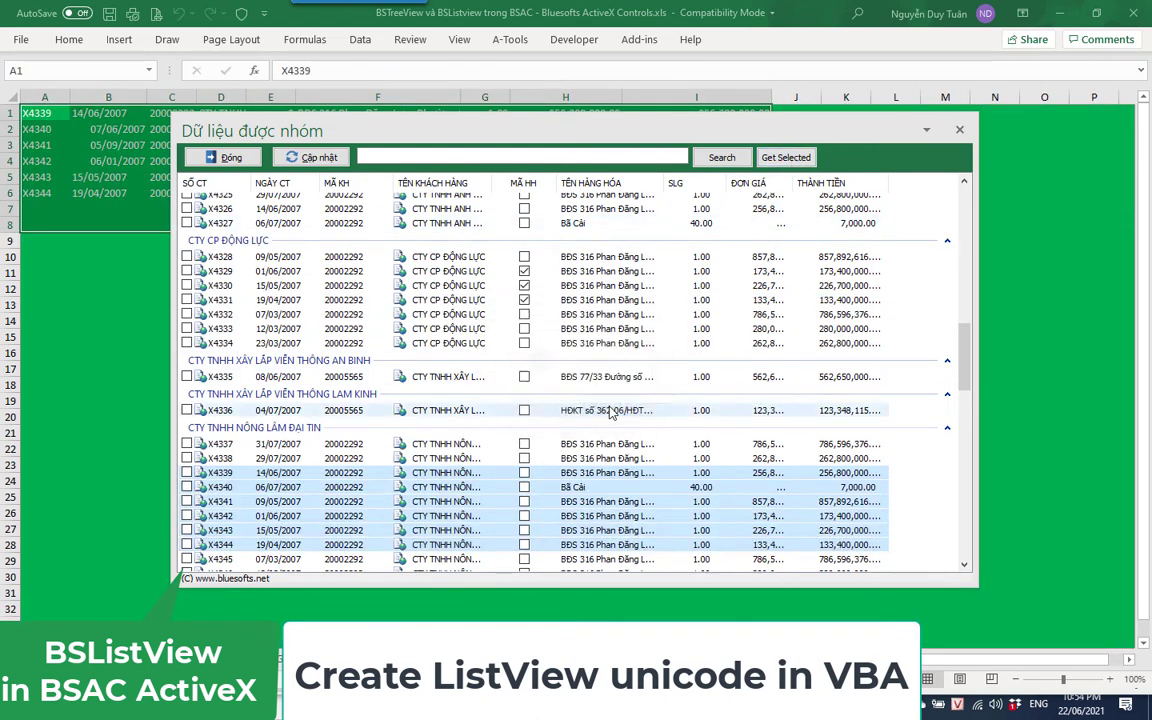
pyautogui.click(226, 158)
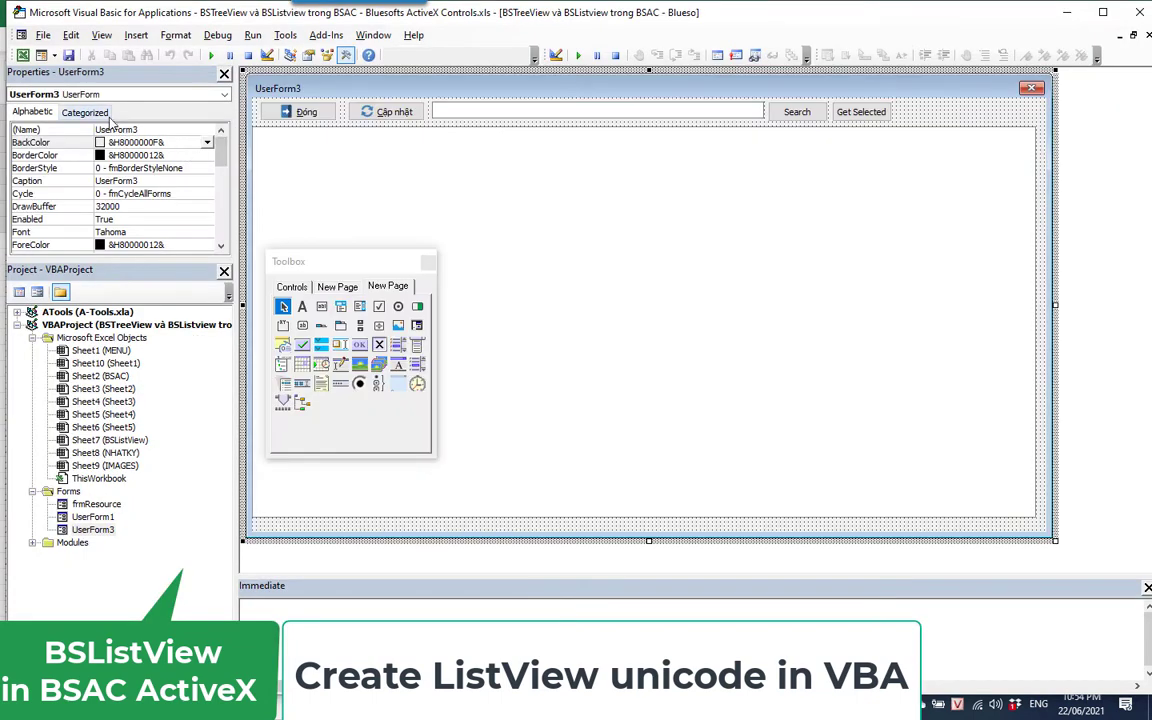
pyautogui.click(22, 56)
# From the MENU sheet's ShowForm pane, launch the BSListView form and drag it aside
pyautogui.click(155, 593)
pyautogui.click(149, 658)
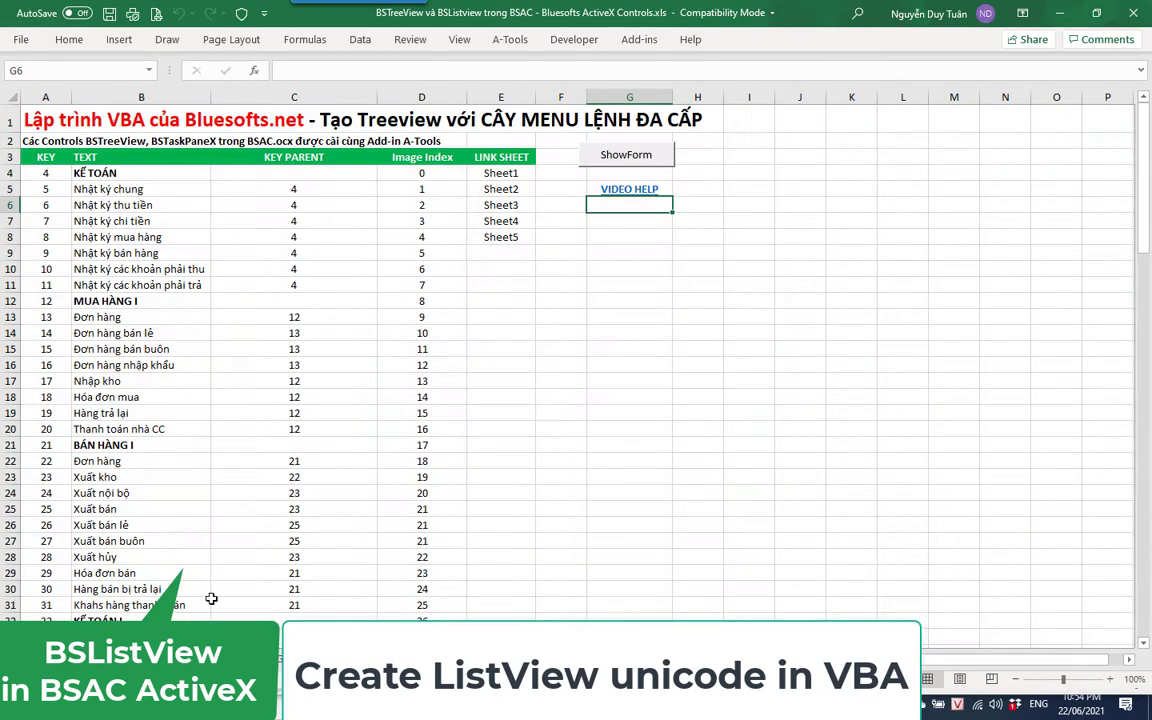
pyautogui.click(612, 160)
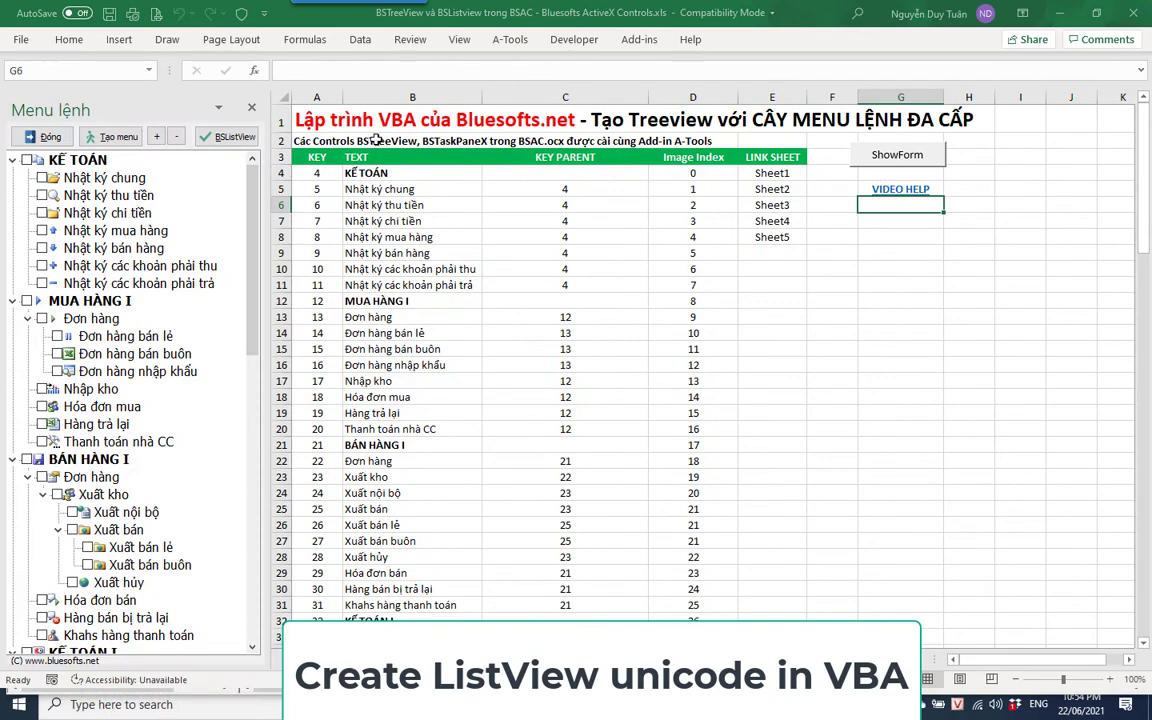
pyautogui.click(232, 137)
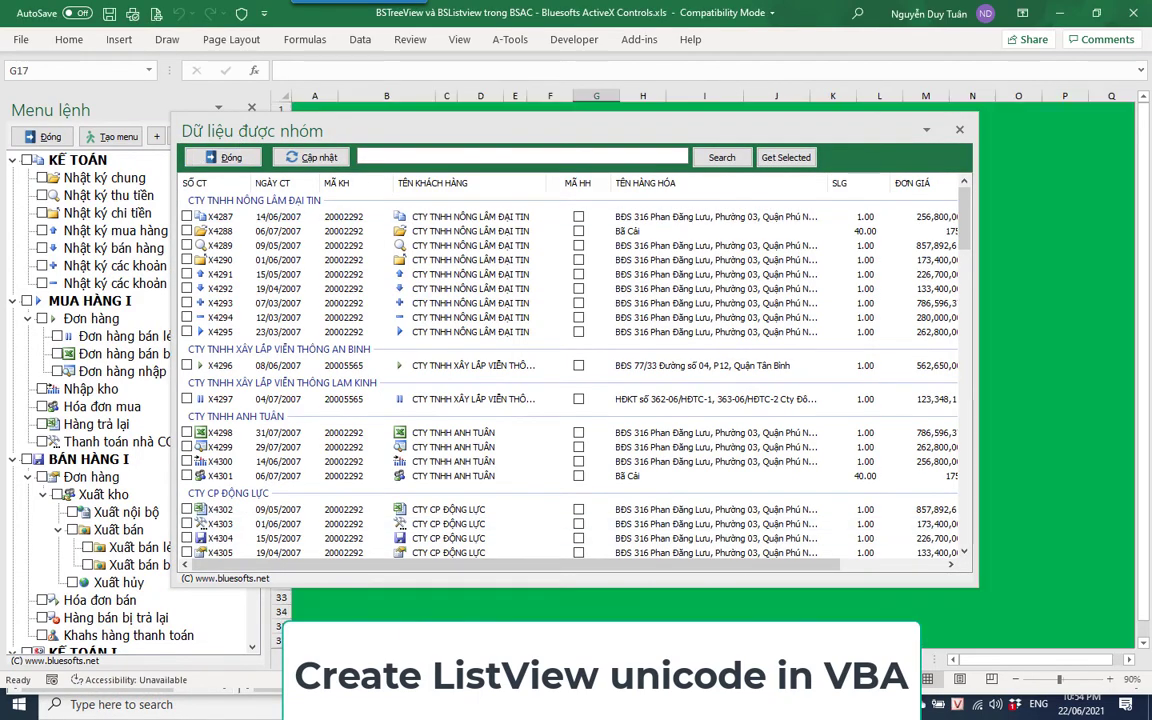
pyautogui.moveTo(441, 124); pyautogui.dragTo(569, 158)
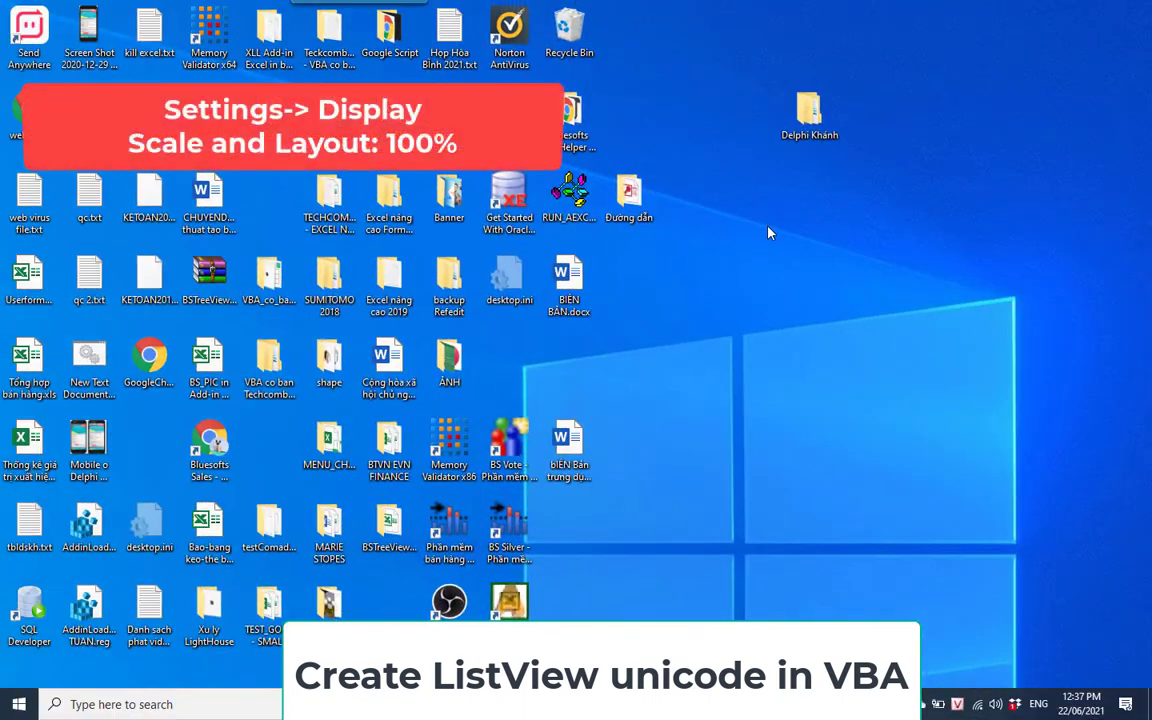
# Open Display settings from the desktop and scroll to Scale and layout showing 100%
pyautogui.rightClick(745, 195)
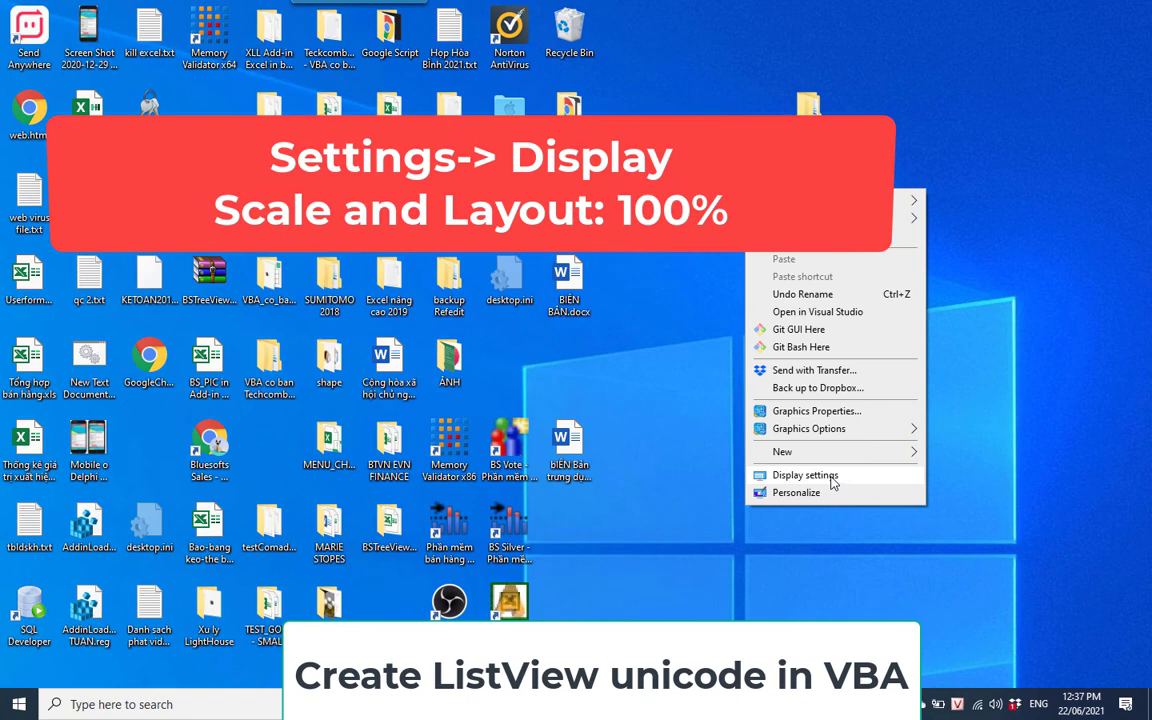
pyautogui.click(833, 480)
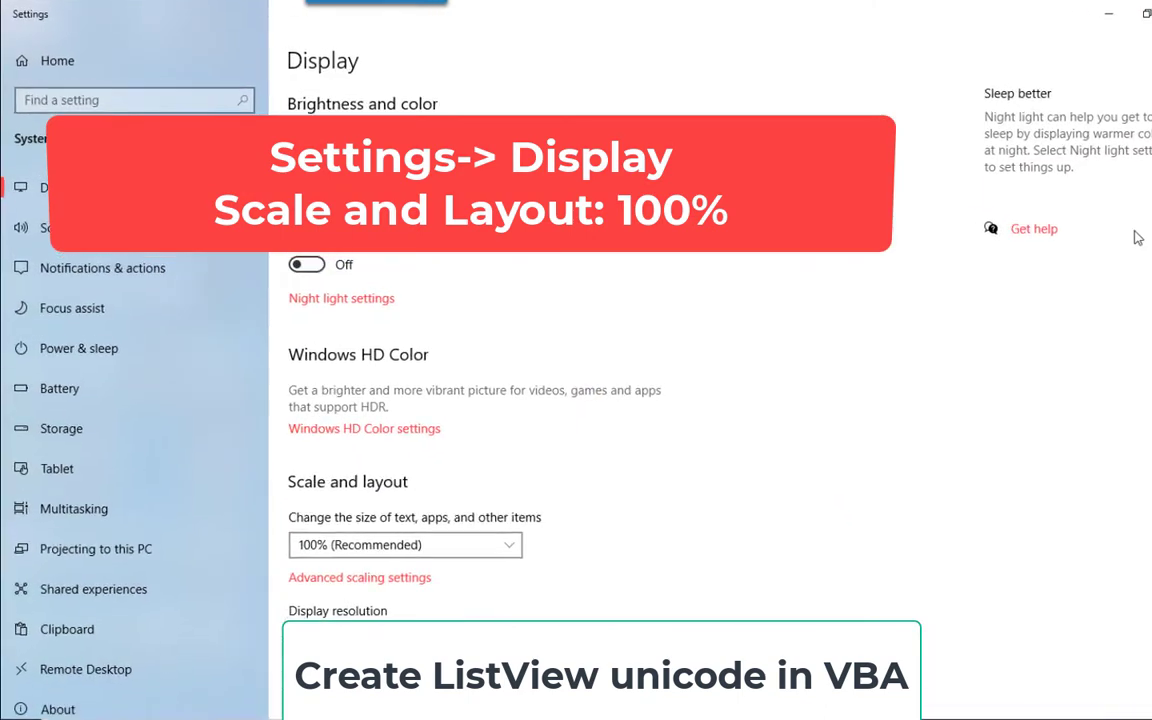
pyautogui.scroll(-3, 1134, 237)
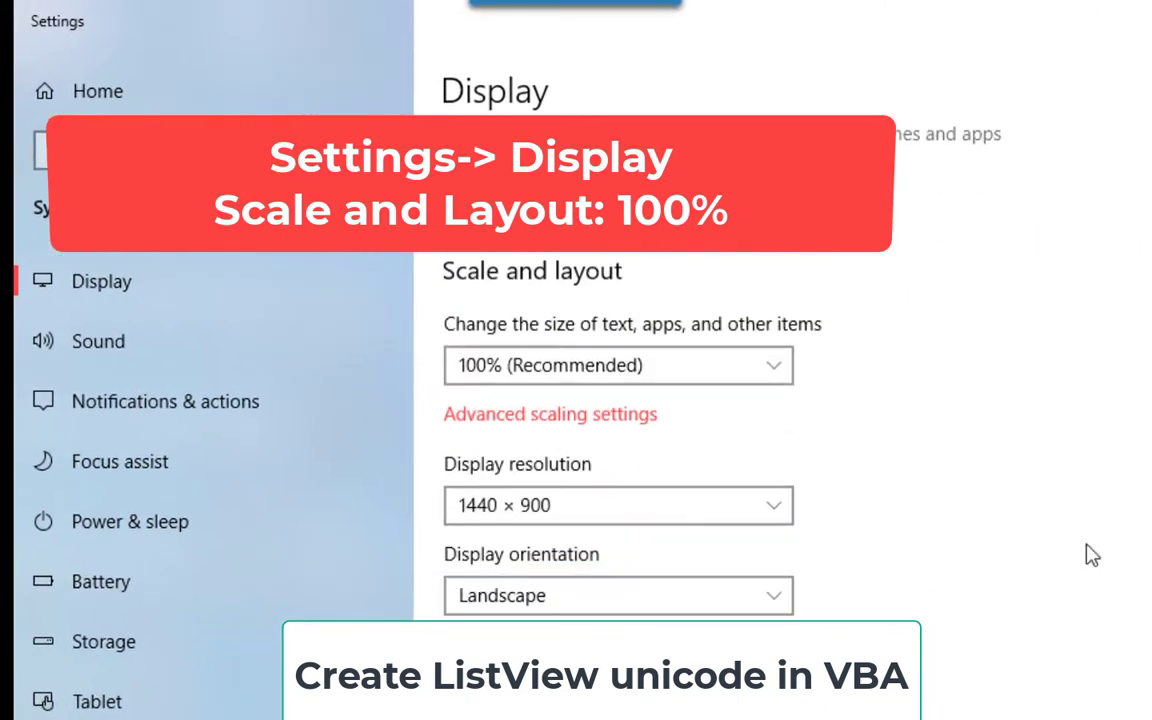